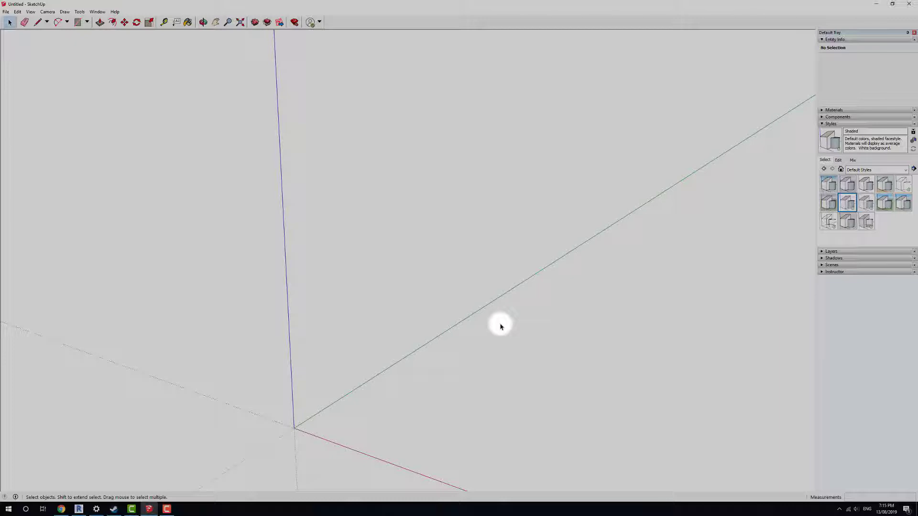
pyautogui.scroll(-1, 501, 327)
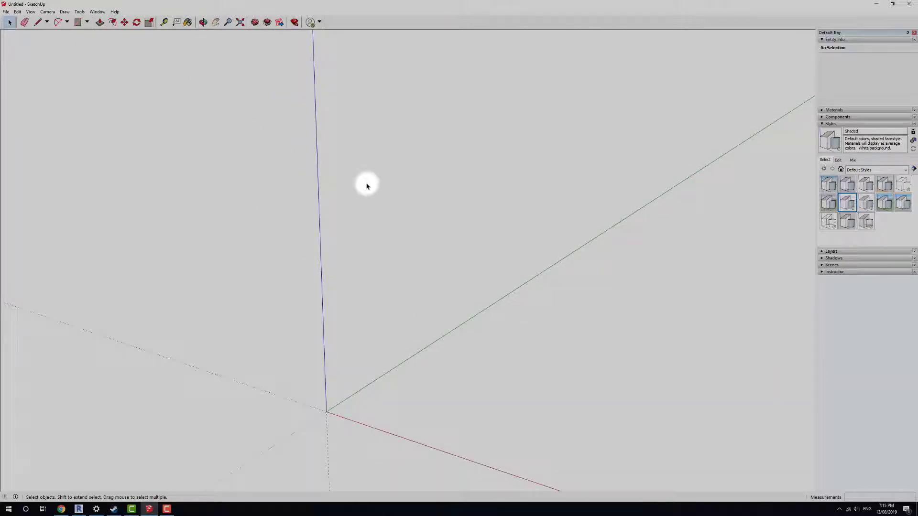
pyautogui.click(46, 22)
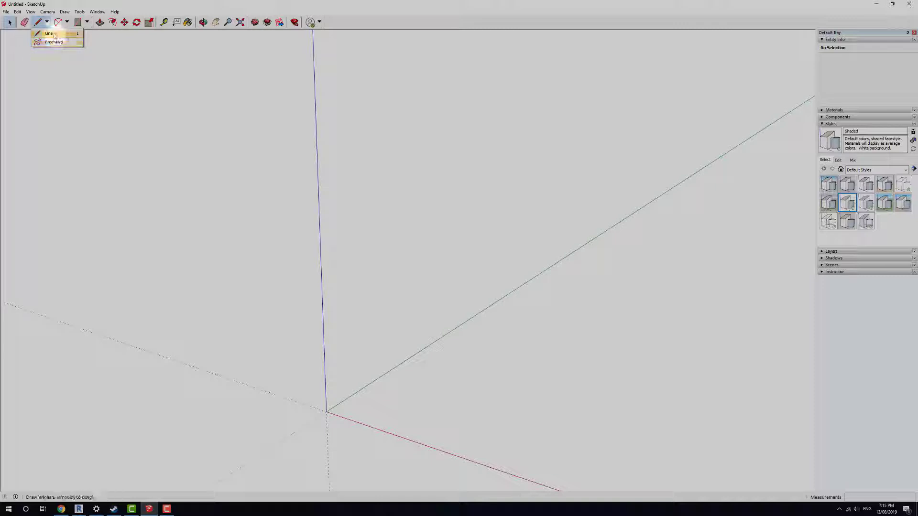
pyautogui.click(67, 22)
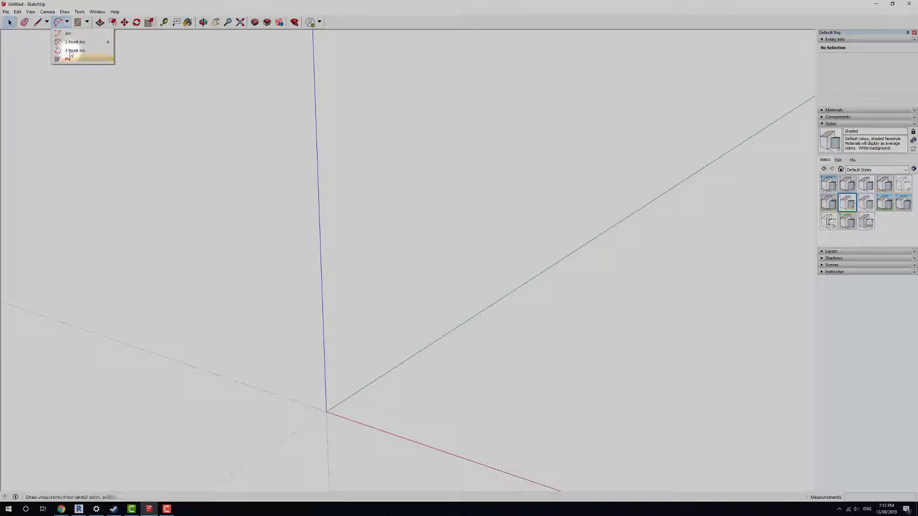
pyautogui.click(87, 22)
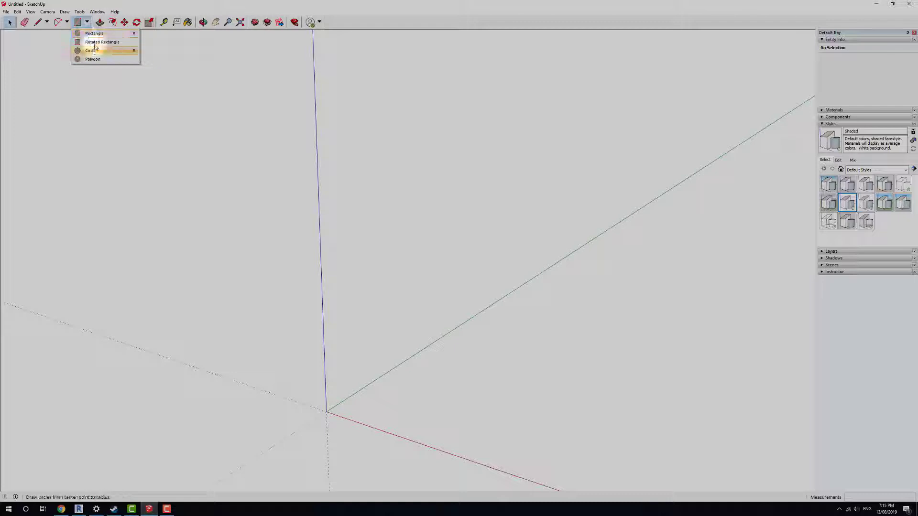
pyautogui.click(136, 175)
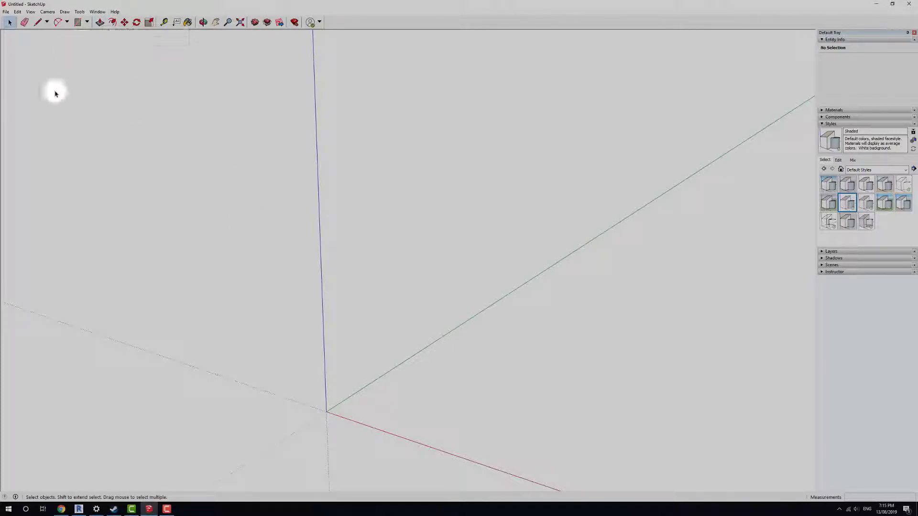
pyautogui.moveTo(393, 389); pyautogui.dragTo(354, 366, button='middle')
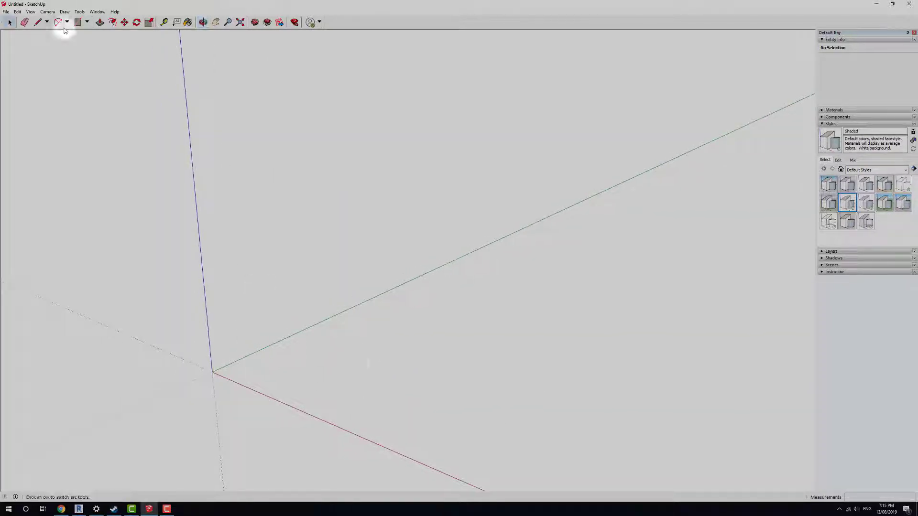
pyautogui.click(38, 24)
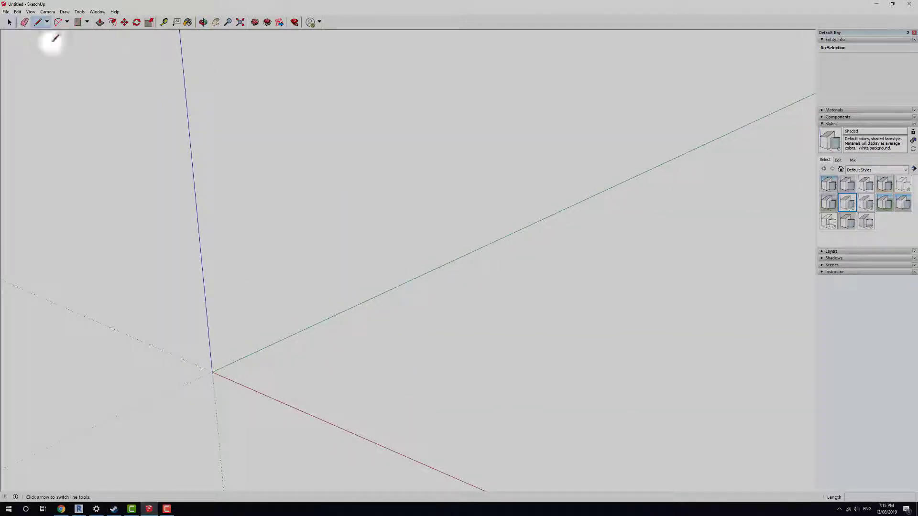
pyautogui.click(88, 24)
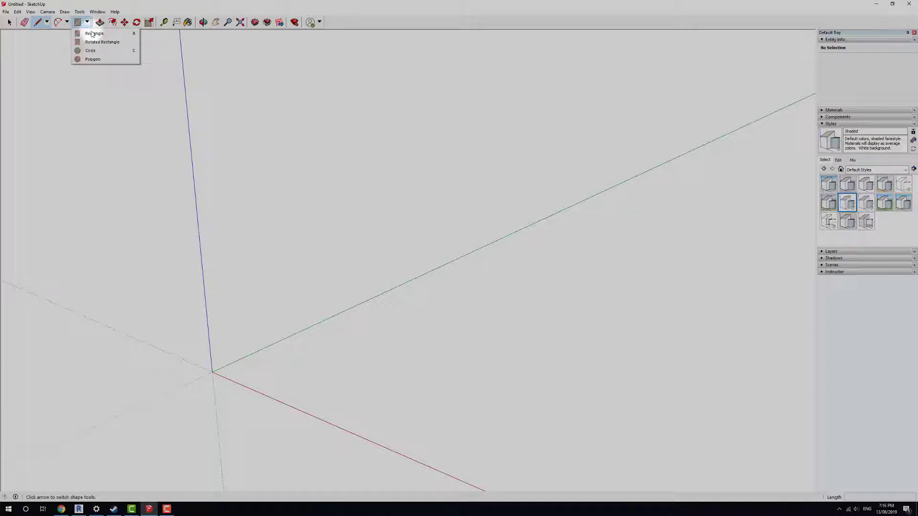
pyautogui.click(95, 33)
pyautogui.click(212, 371)
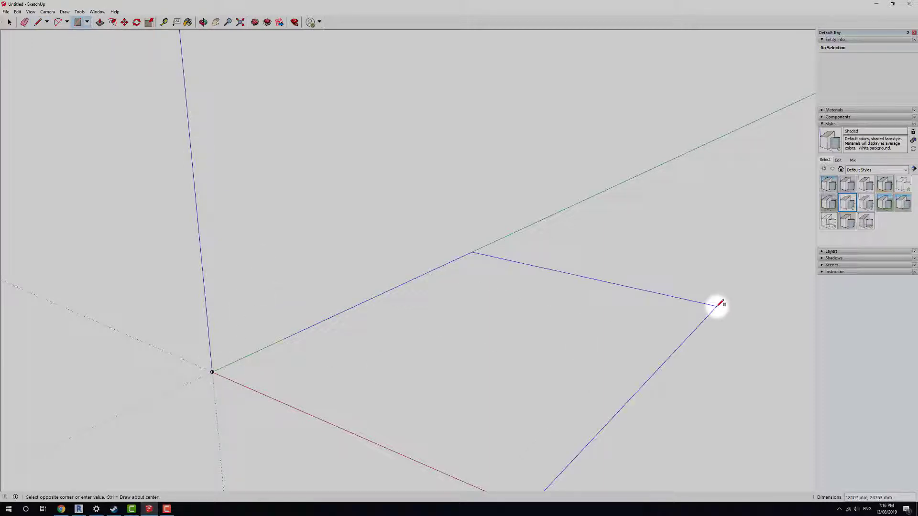
pyautogui.press('Escape')
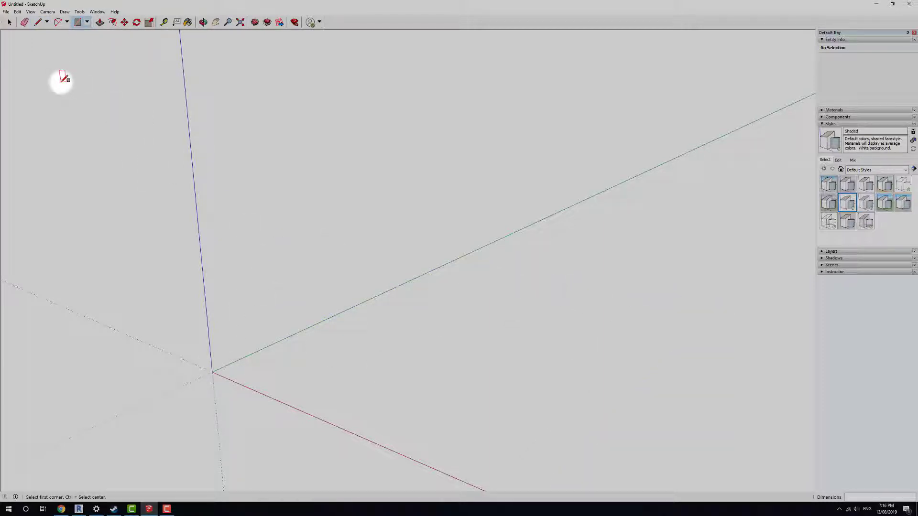
# Step: Draw a closed 5000 mm square on the ground plane with the Line tool, starting at the origin along the green and red axes
pyautogui.click(37, 23)
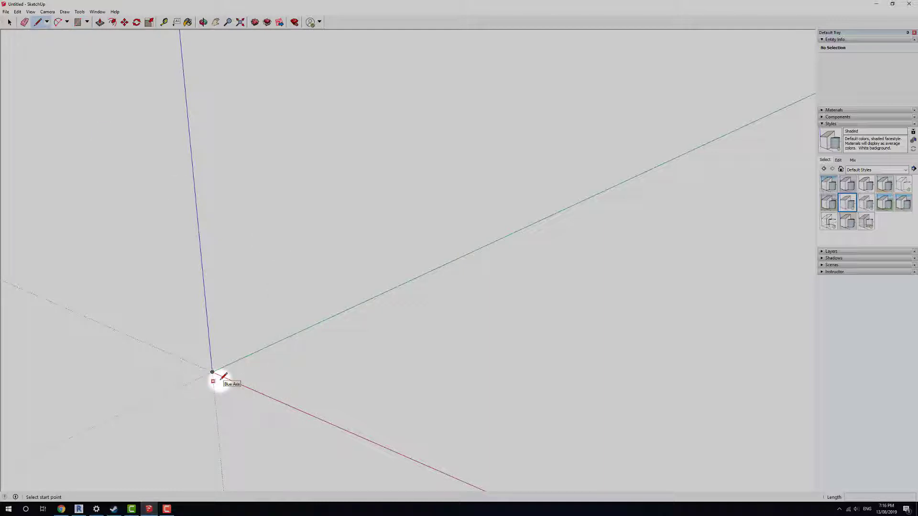
pyautogui.keyDown('shift'); pyautogui.moveTo(223, 376); pyautogui.dragTo(273, 385, button='middle'); pyautogui.keyUp('shift')
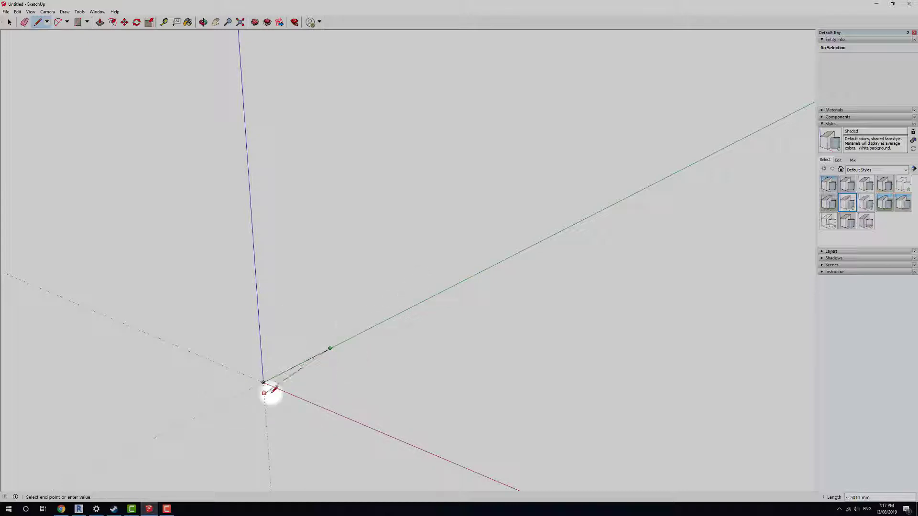
pyautogui.moveTo(362, 373); pyautogui.dragTo(499, 251, button='middle')
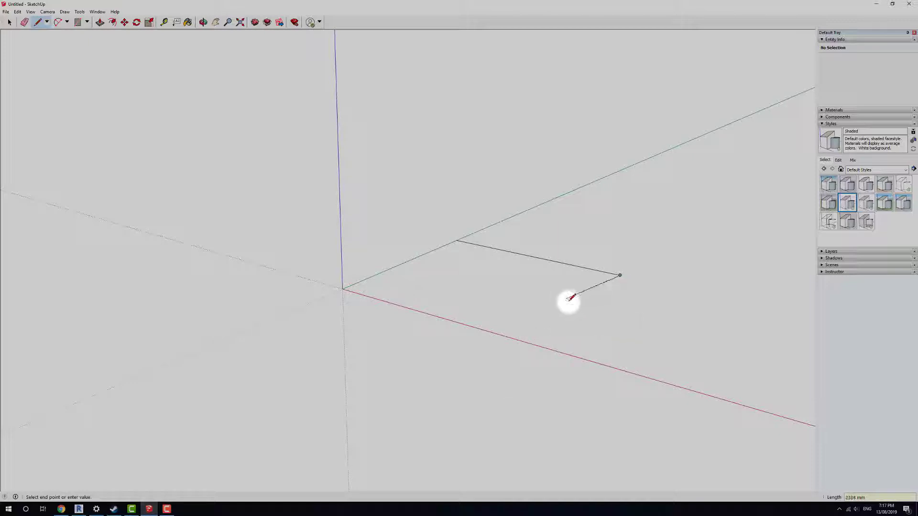
pyautogui.click(526, 342)
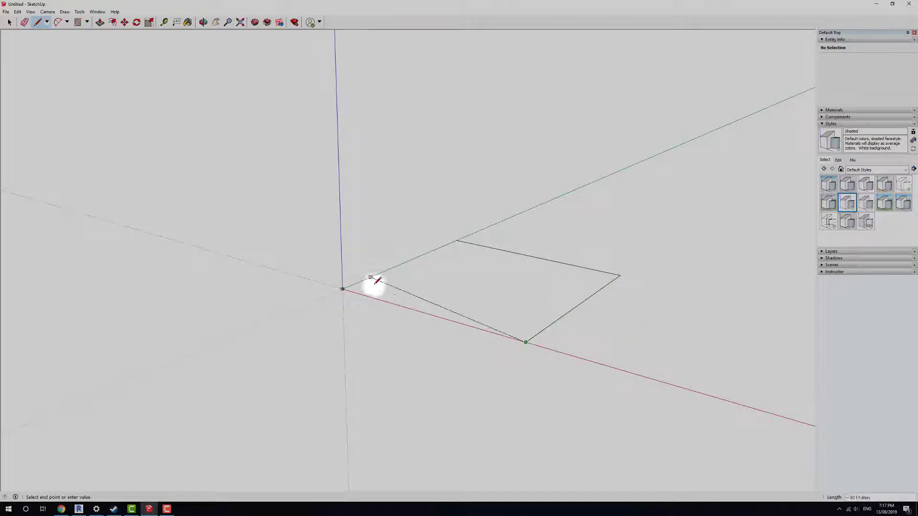
pyautogui.click(342, 289)
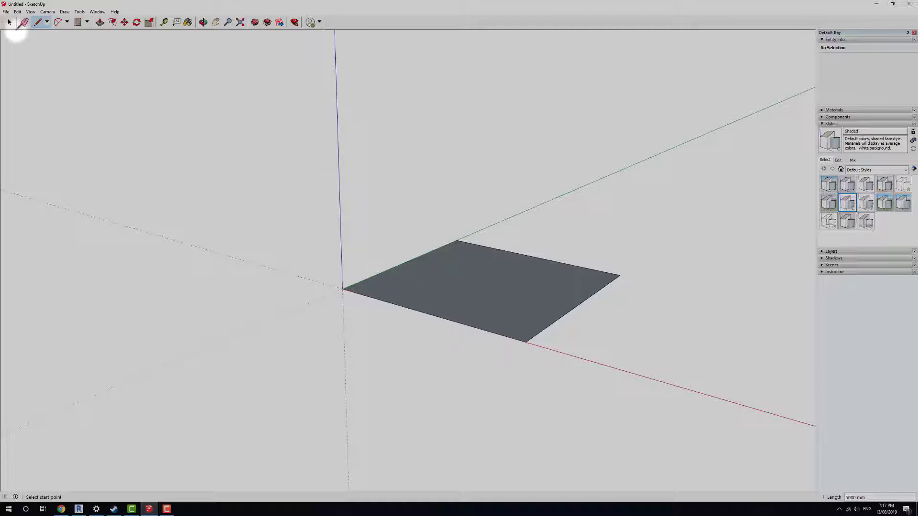
pyautogui.click(10, 23)
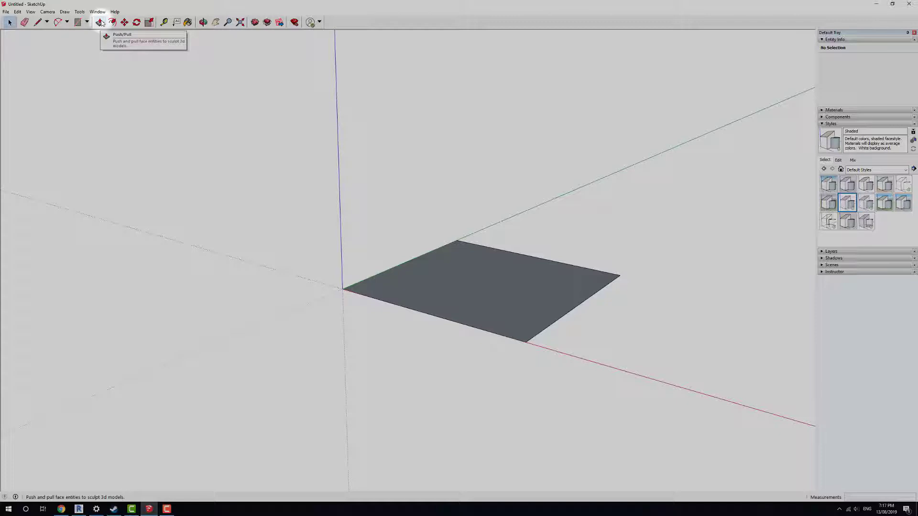
pyautogui.click(100, 23)
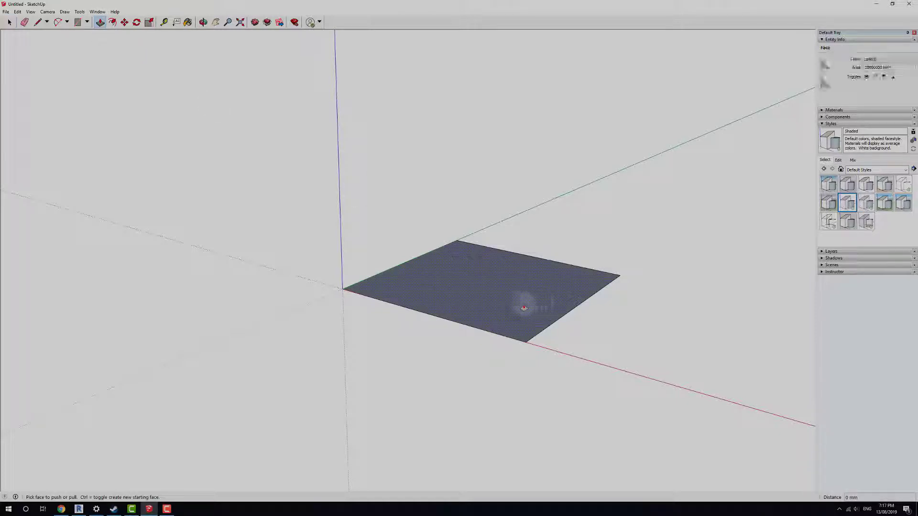
pyautogui.click(523, 300)
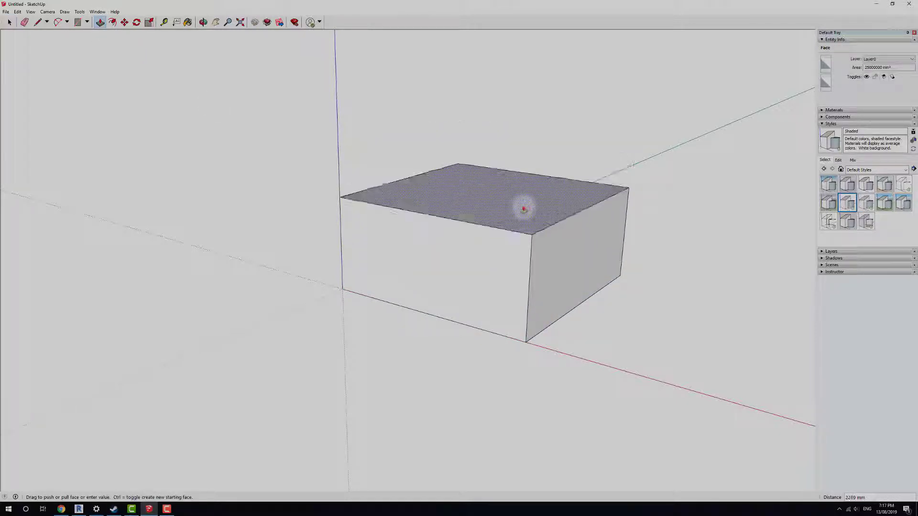
pyautogui.press('Escape')
pyautogui.click(500, 294)
pyautogui.press('Escape')
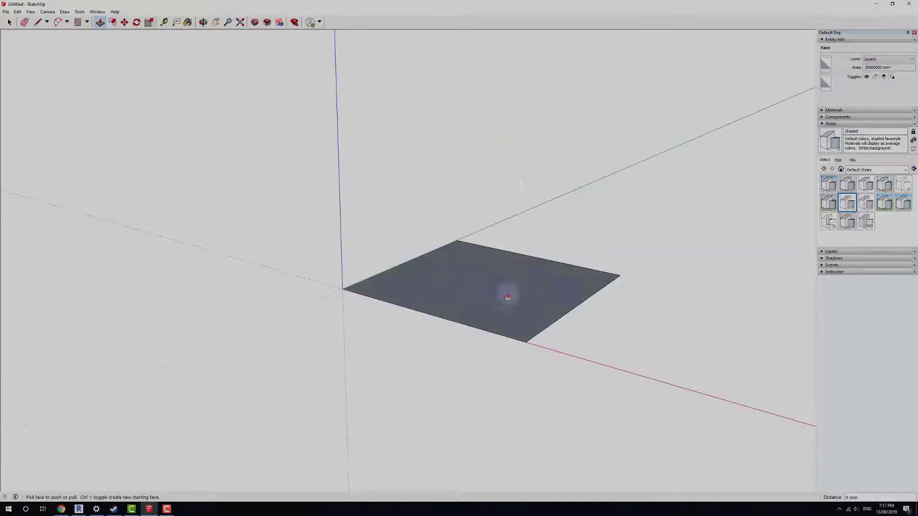
pyautogui.click(508, 297)
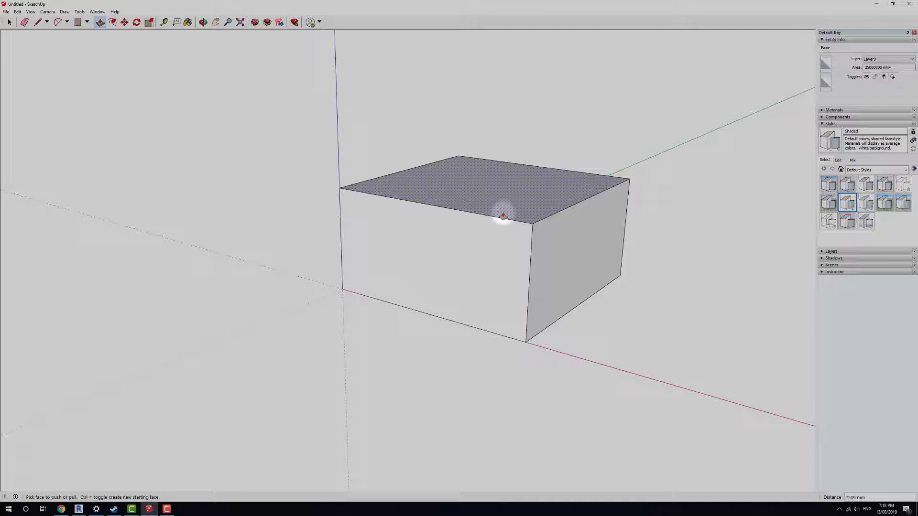
pyautogui.press('Escape')
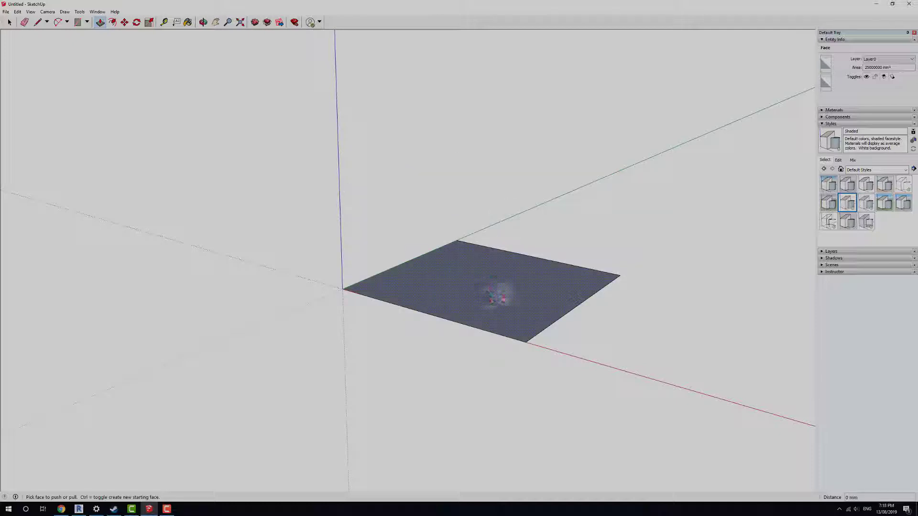
# Step: Push/Pull the square face upward by 5000 mm to form a cube
pyautogui.click(497, 276)
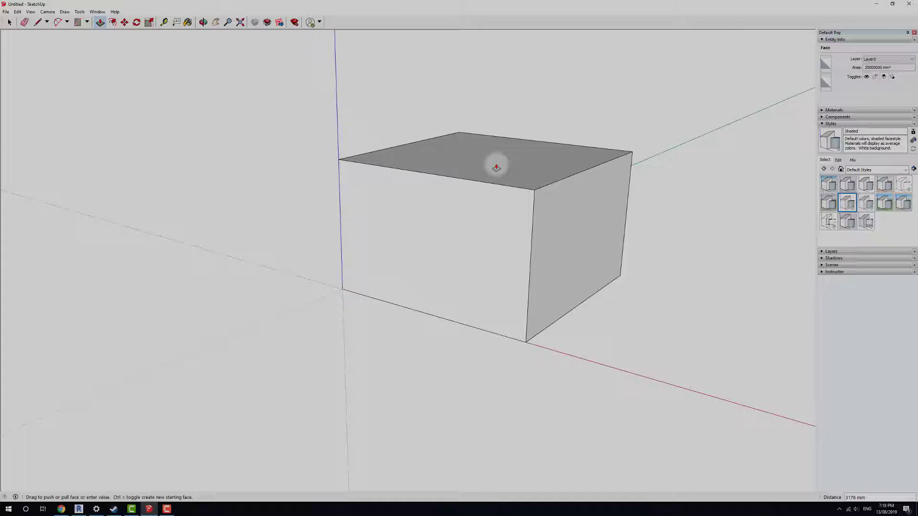
pyautogui.press('Return')
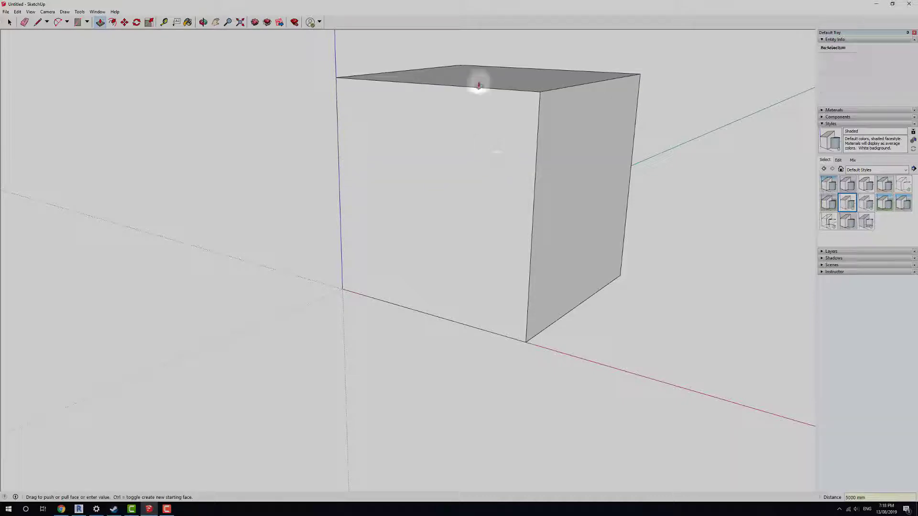
pyautogui.moveTo(476, 82); pyautogui.dragTo(449, 266, button='middle')
pyautogui.scroll(-4, 449, 267)
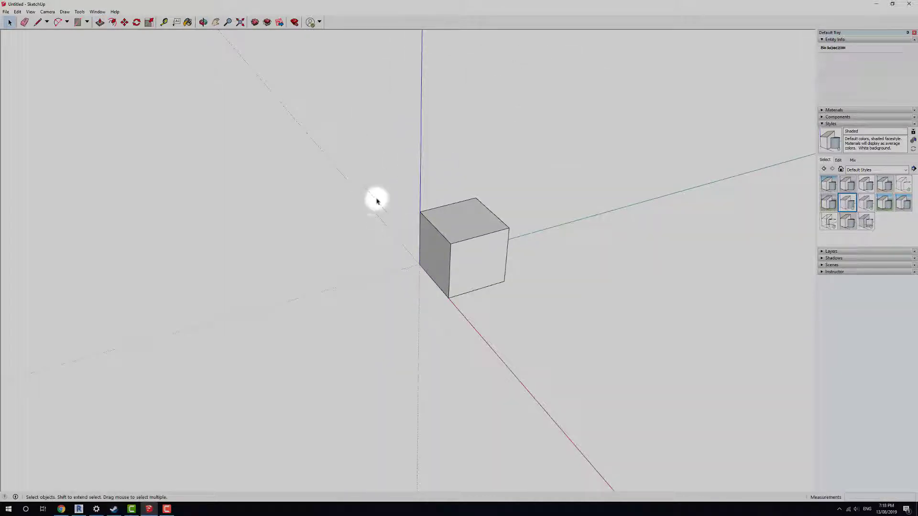
# Step: Select the cube's top face, and extend the selection to its bounding edges
pyautogui.moveTo(519, 282); pyautogui.dragTo(462, 264, button='middle')
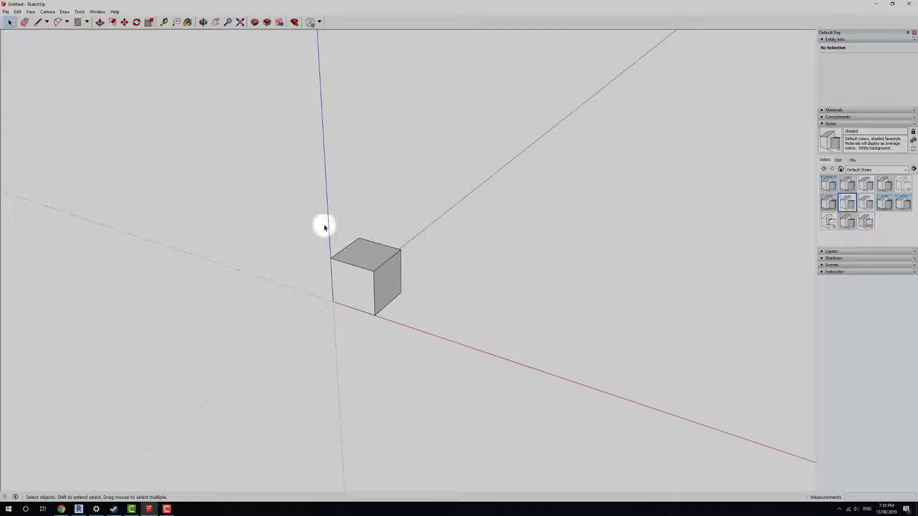
pyautogui.moveTo(324, 228)
pyautogui.mouseDown(button='middle')
pyautogui.moveTo(438, 297)
pyautogui.moveTo(369, 314)
pyautogui.moveTo(461, 394)
pyautogui.moveTo(404, 372)
pyautogui.moveTo(418, 328)
pyautogui.mouseUp(button='middle')
pyautogui.scroll(3, 404, 373)
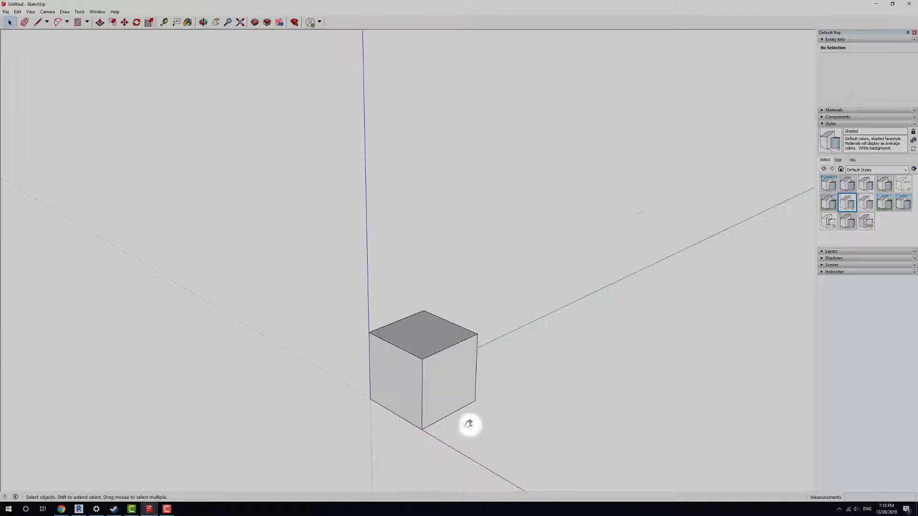
pyautogui.keyDown('shift'); pyautogui.moveTo(469, 424); pyautogui.dragTo(454, 342, button='middle'); pyautogui.keyUp('shift')
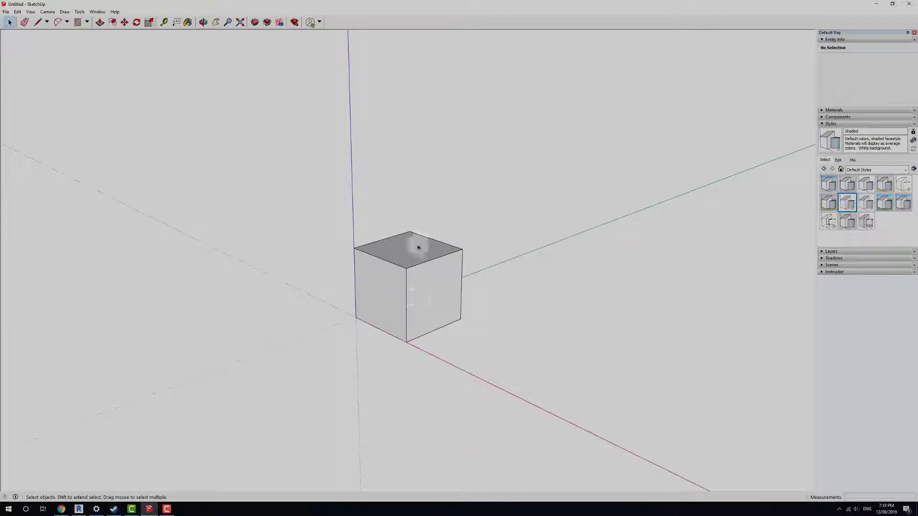
pyautogui.scroll(4, 419, 247)
pyautogui.click(427, 289)
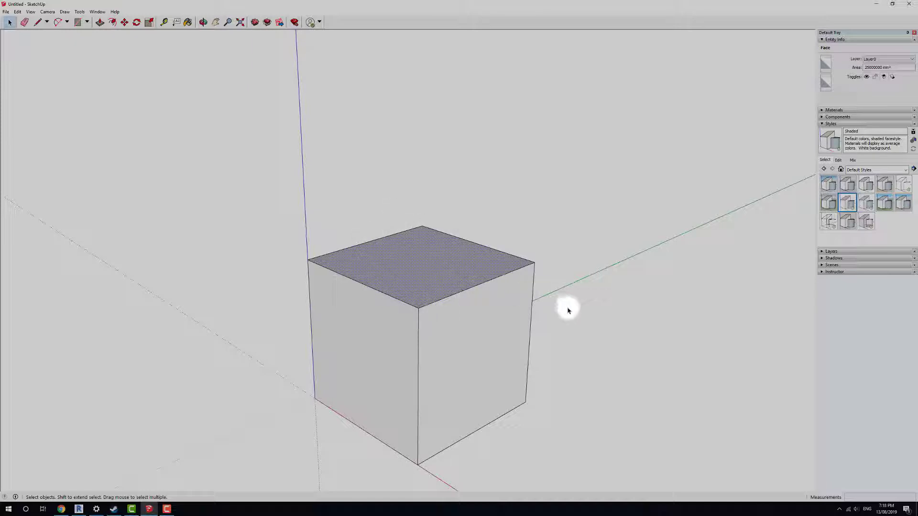
pyautogui.doubleClick(420, 262)
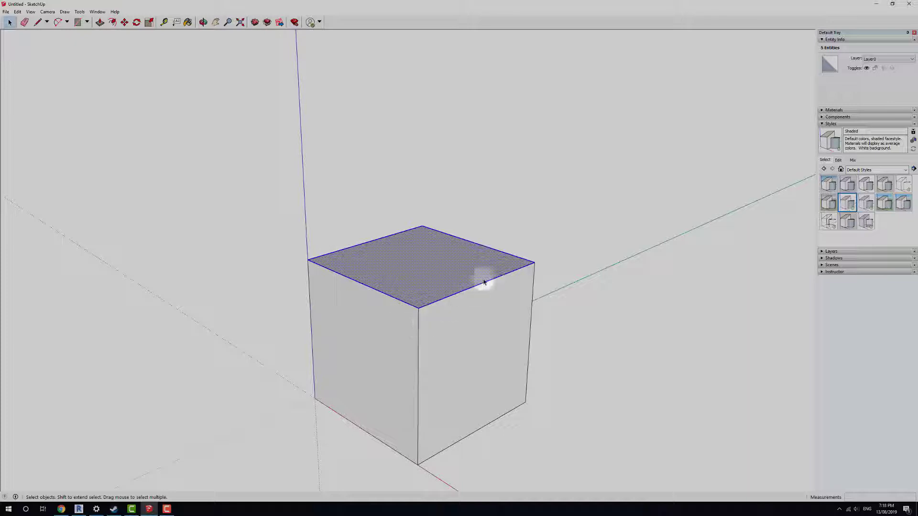
# Step: Select the entire cube with all connected faces and edges, and clear the selection
pyautogui.tripleClick(420, 279)
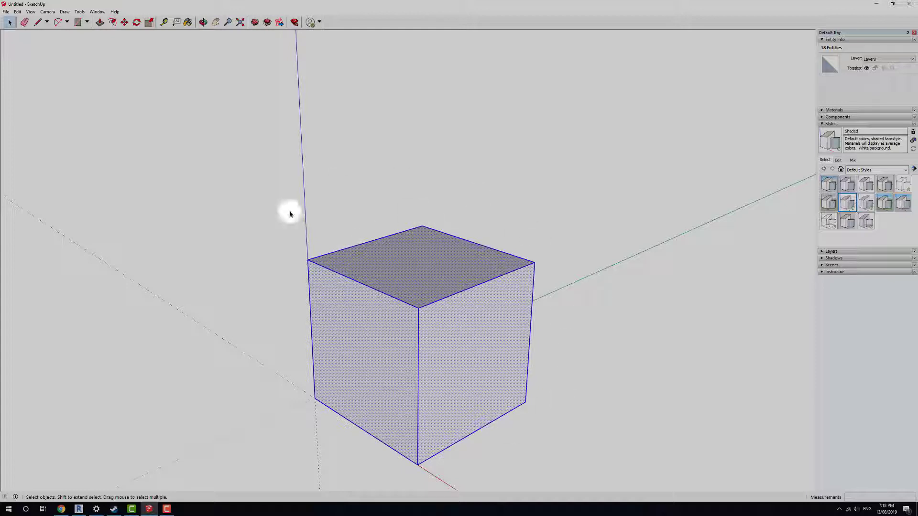
pyautogui.scroll(-4, 512, 338)
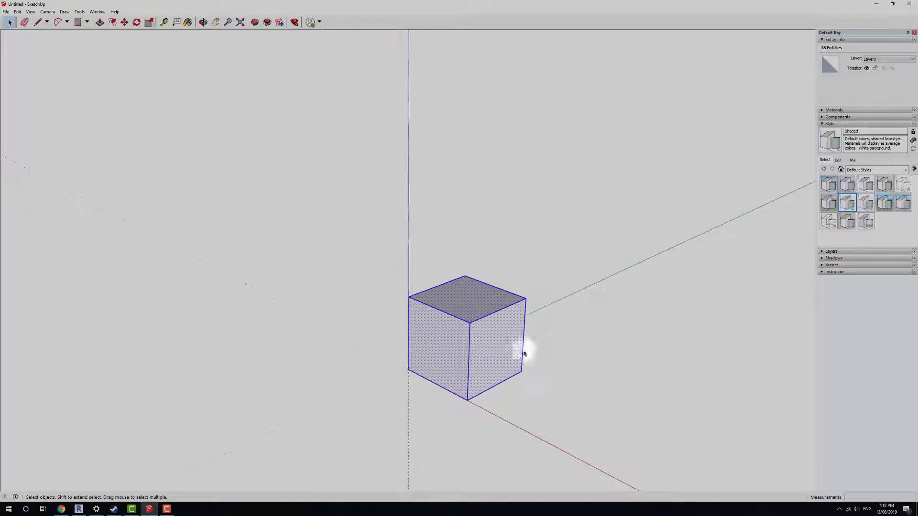
pyautogui.click(609, 358)
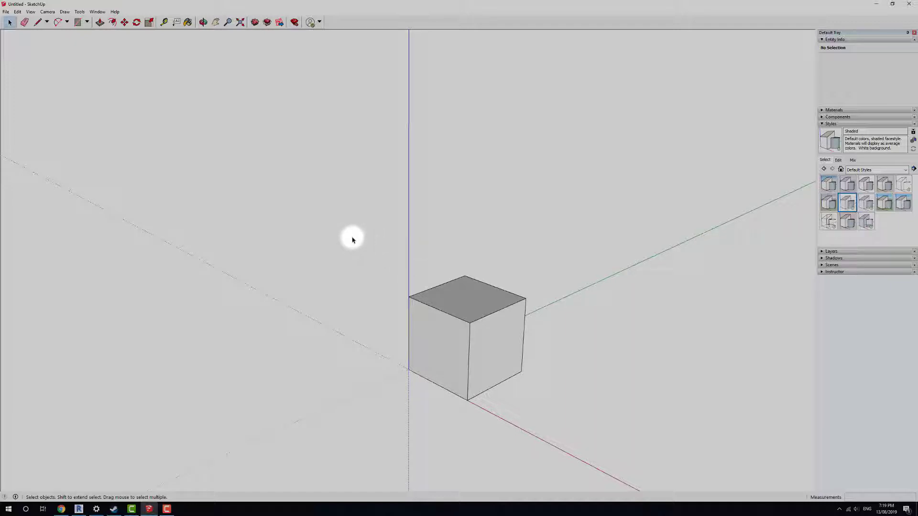
# Step: Window-select only the cube's face along the red axis and the adjoining edges that are fully enclosed
pyautogui.moveTo(350, 226); pyautogui.dragTo(321, 265)
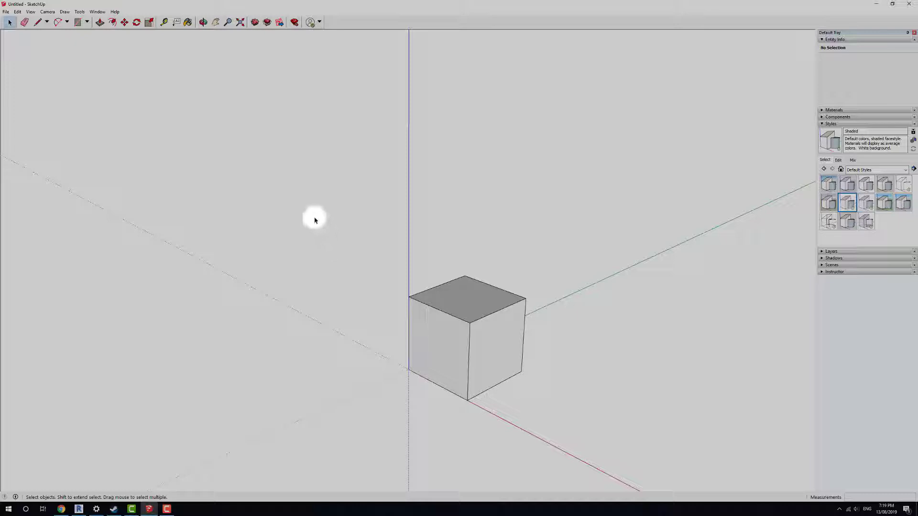
pyautogui.moveTo(331, 222); pyautogui.dragTo(479, 444)
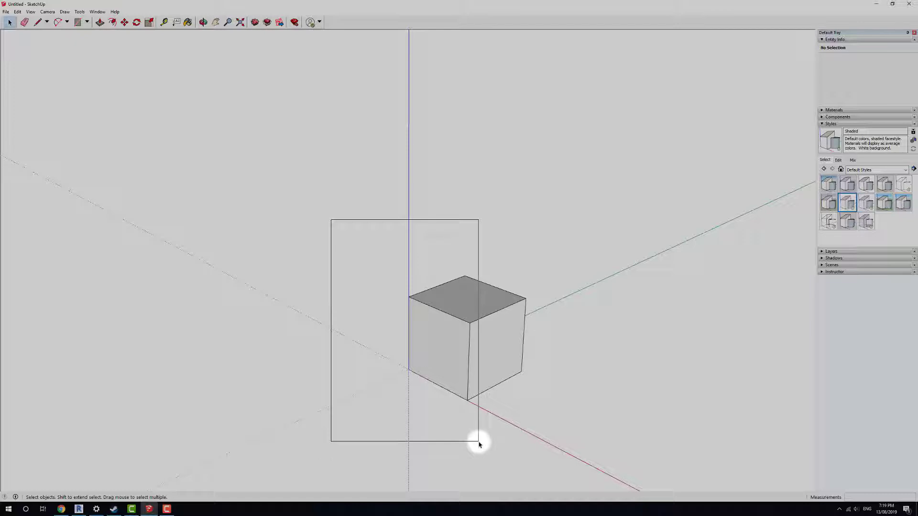
pyautogui.moveTo(479, 442); pyautogui.dragTo(475, 418)
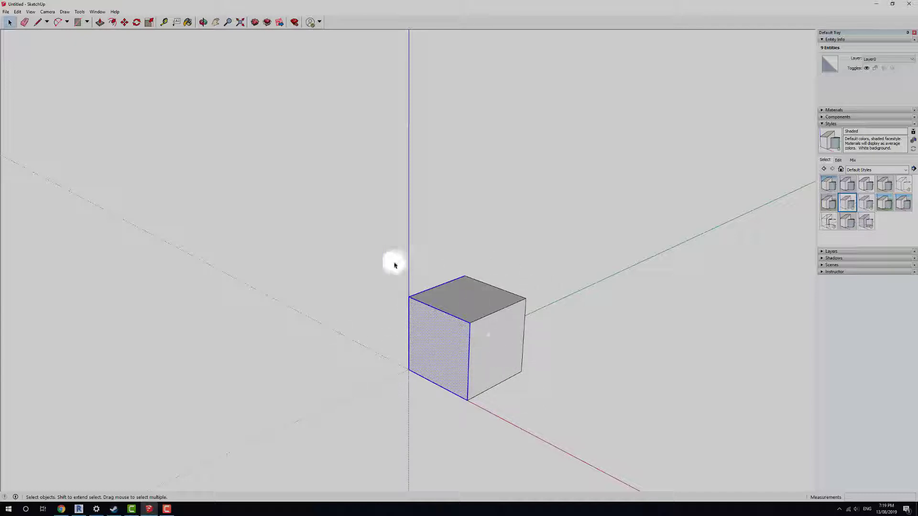
# Step: Select the entire cube with an enclosing window, clear it, and repeat using a crossing selection before clearing again
pyautogui.moveTo(352, 235); pyautogui.dragTo(569, 440)
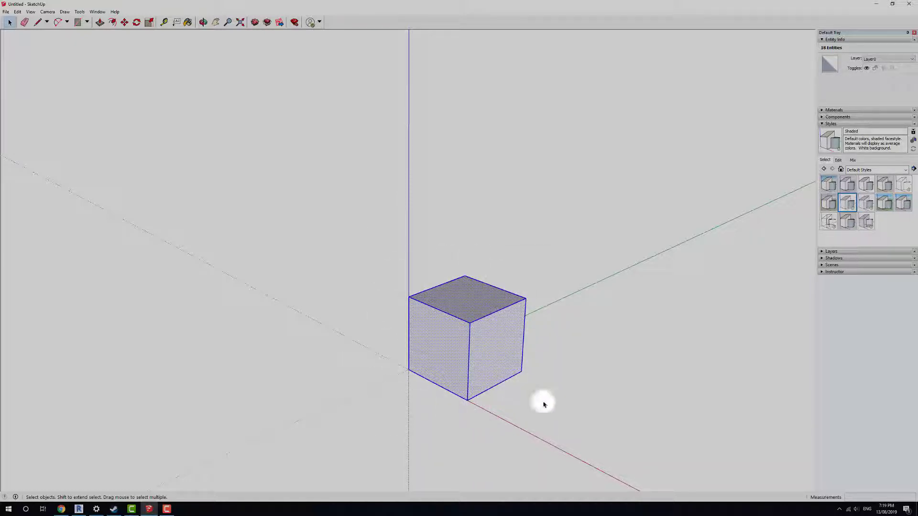
pyautogui.click(594, 387)
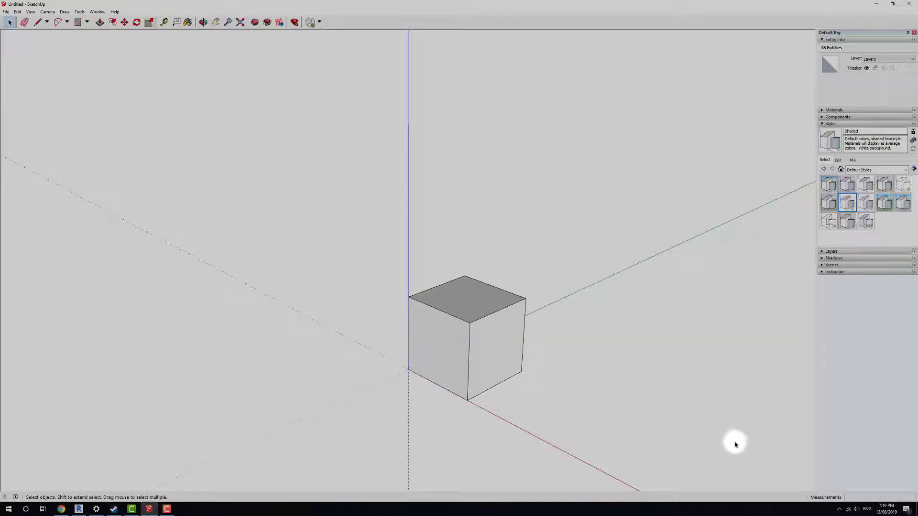
pyautogui.moveTo(736, 445); pyautogui.dragTo(434, 324)
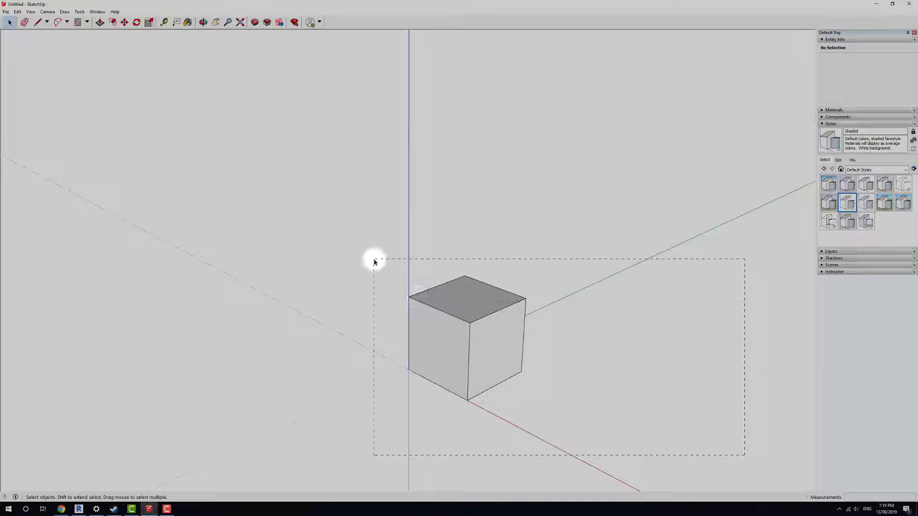
pyautogui.moveTo(375, 262); pyautogui.dragTo(435, 266)
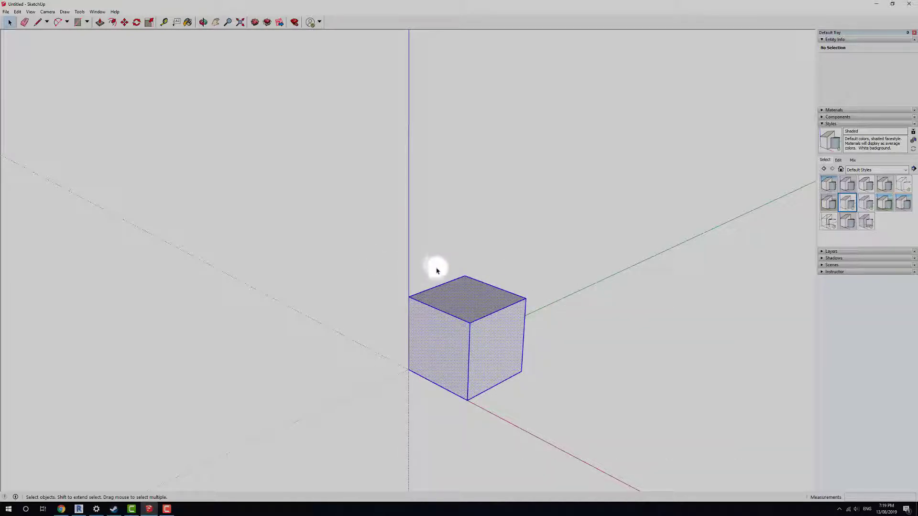
pyautogui.moveTo(435, 266); pyautogui.dragTo(434, 242, button='middle')
pyautogui.click(631, 231)
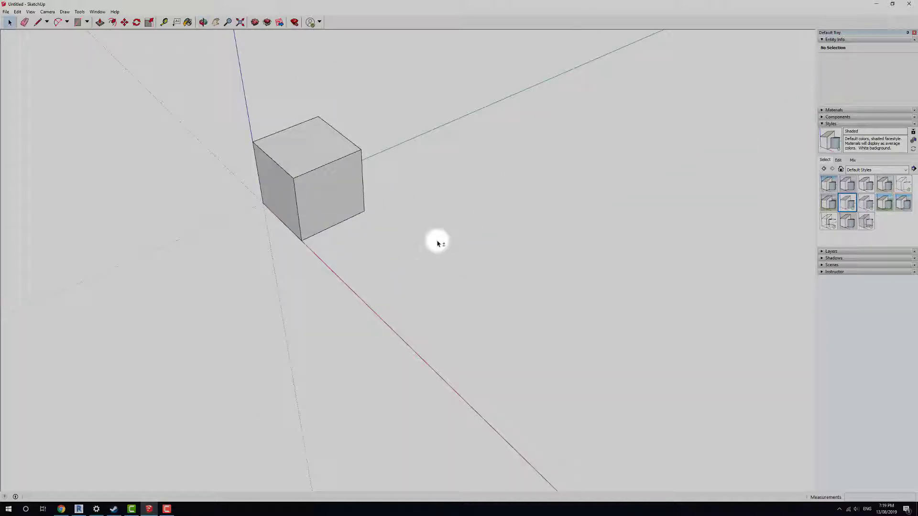
# Step: Draw a rectangle about 12300 by 13700 mm on the ground beside the cube
pyautogui.click(78, 22)
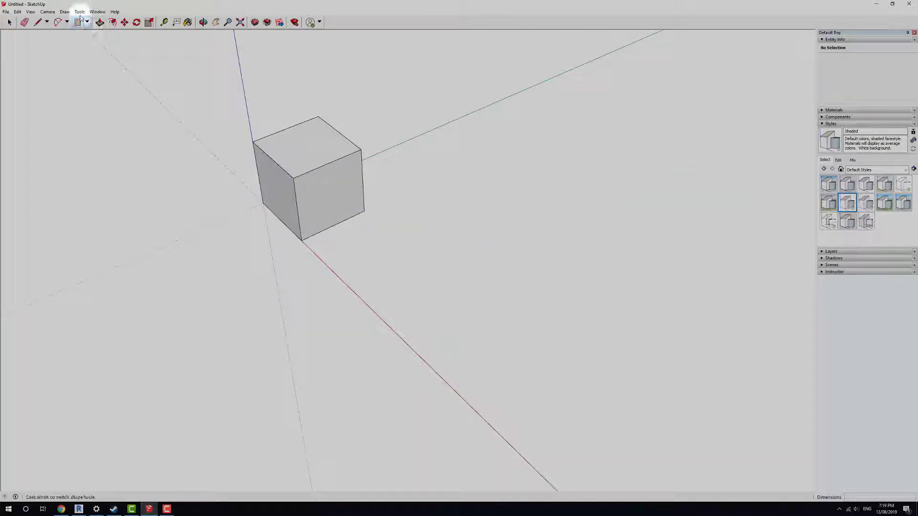
pyautogui.click(429, 276)
pyautogui.click(734, 291)
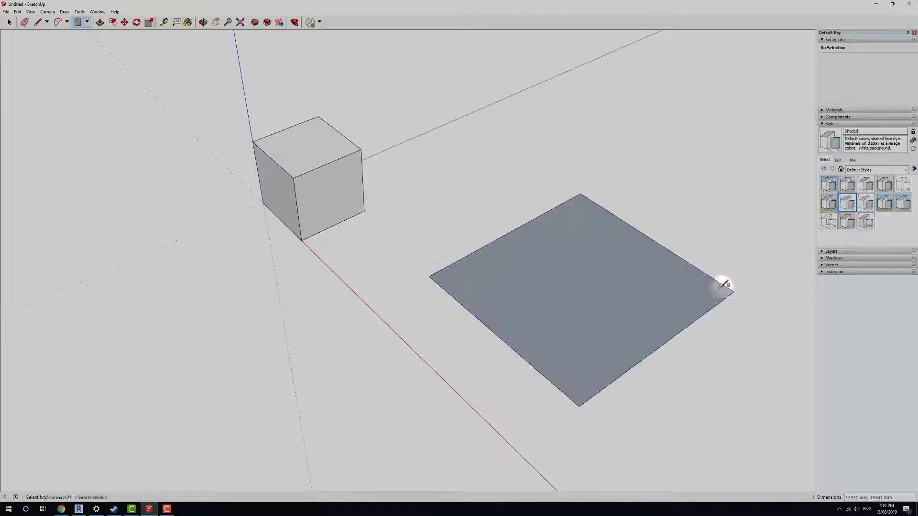
pyautogui.press('space')
# Step: Window-select the rectangle's two edges nearest the cube, and use a crossing selection to pick the whole rectangle
pyautogui.moveTo(402, 129); pyautogui.dragTo(648, 435)
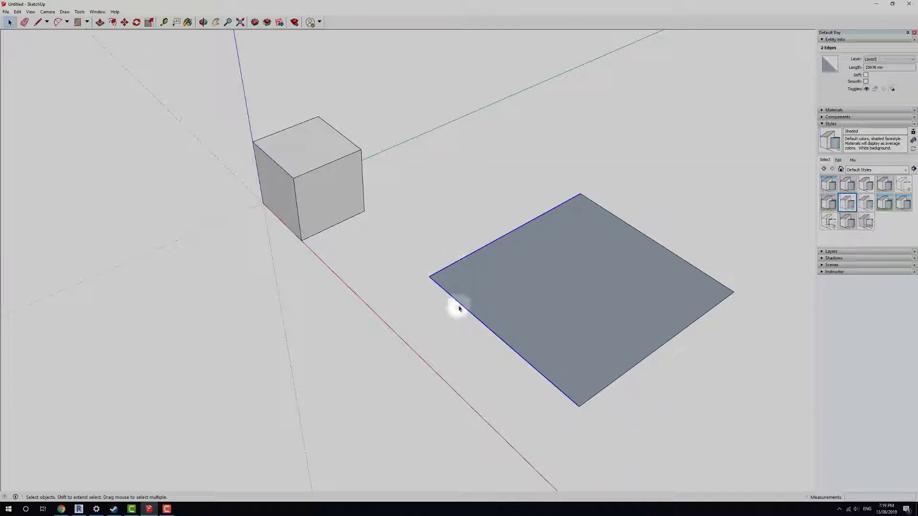
pyautogui.moveTo(806, 461); pyautogui.dragTo(567, 195)
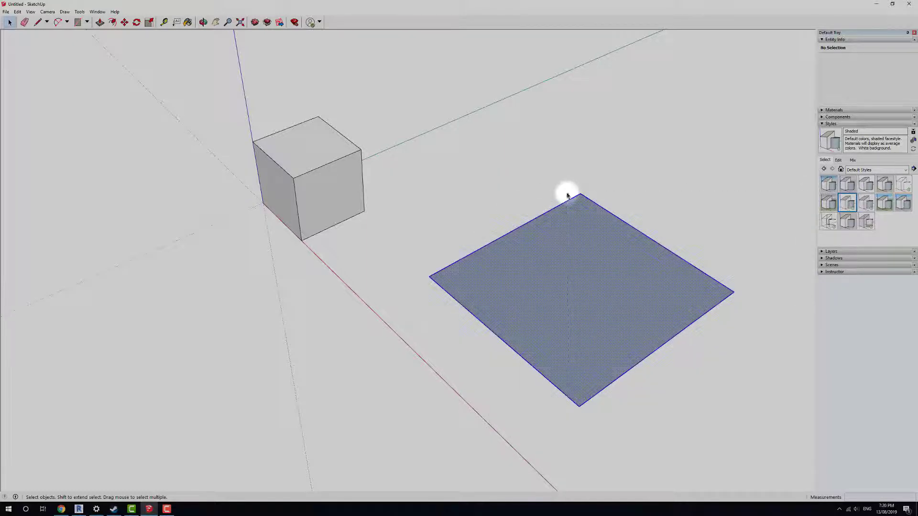
pyautogui.click(540, 465)
# Step: Crossing-select the whole rectangle with its edges and delete it
pyautogui.moveTo(759, 442); pyautogui.dragTo(548, 157)
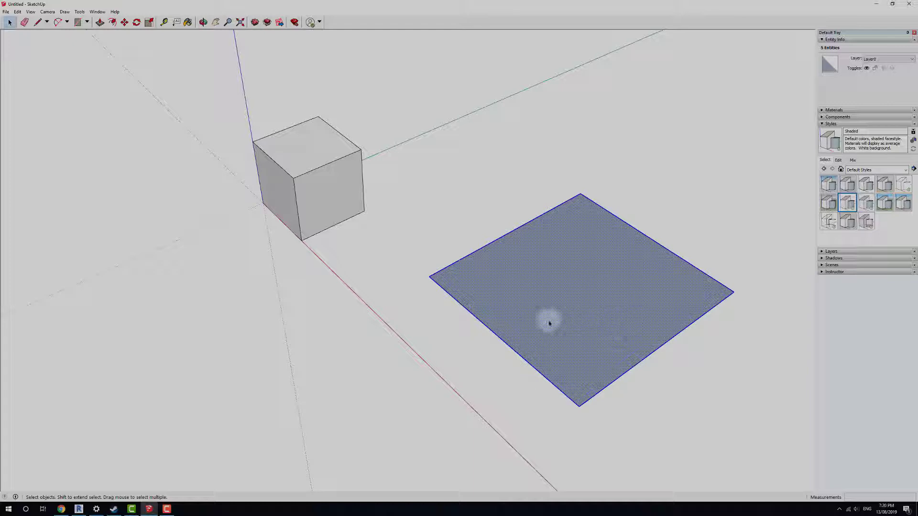
pyautogui.click(641, 415)
pyautogui.moveTo(743, 395); pyautogui.dragTo(444, 173)
pyautogui.press('Delete')
# Step: Select the entire cube with its connected geometry and try to move it along the green axis by its upper front corner
pyautogui.moveTo(459, 194); pyautogui.dragTo(491, 327, button='middle')
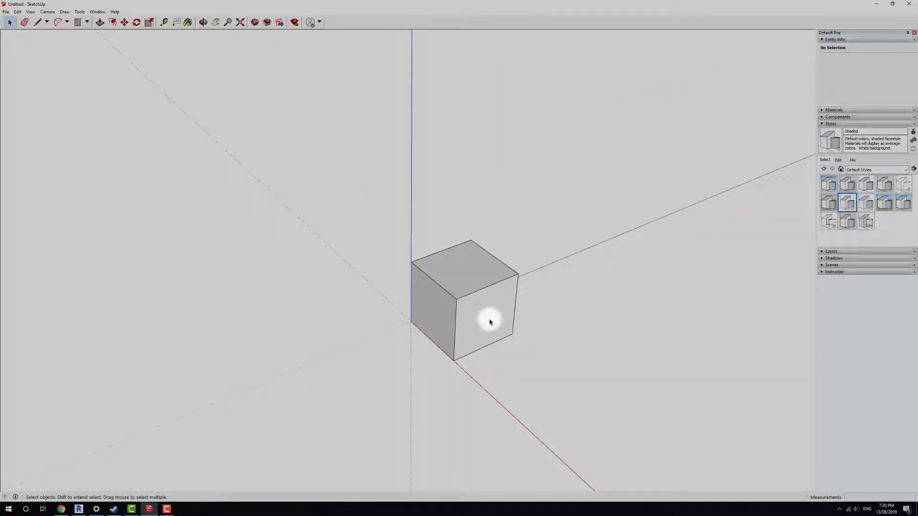
pyautogui.tripleClick(464, 284)
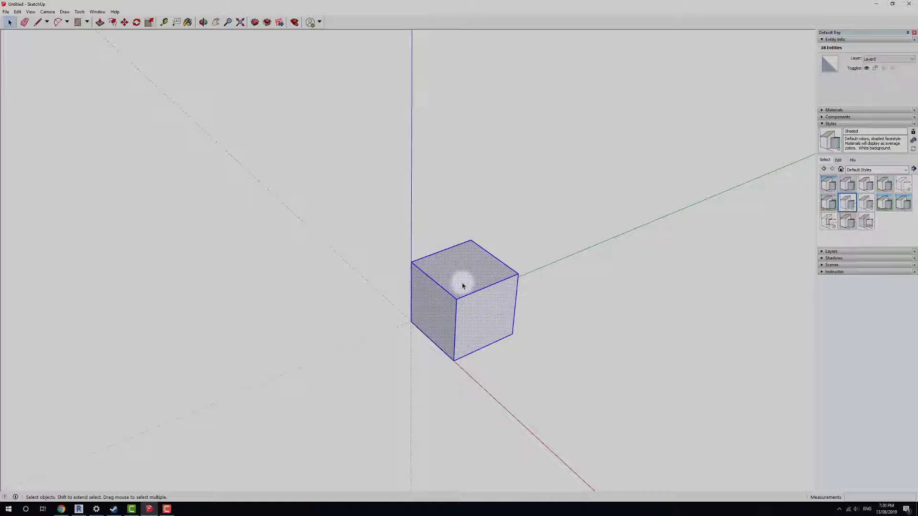
pyautogui.press('m')
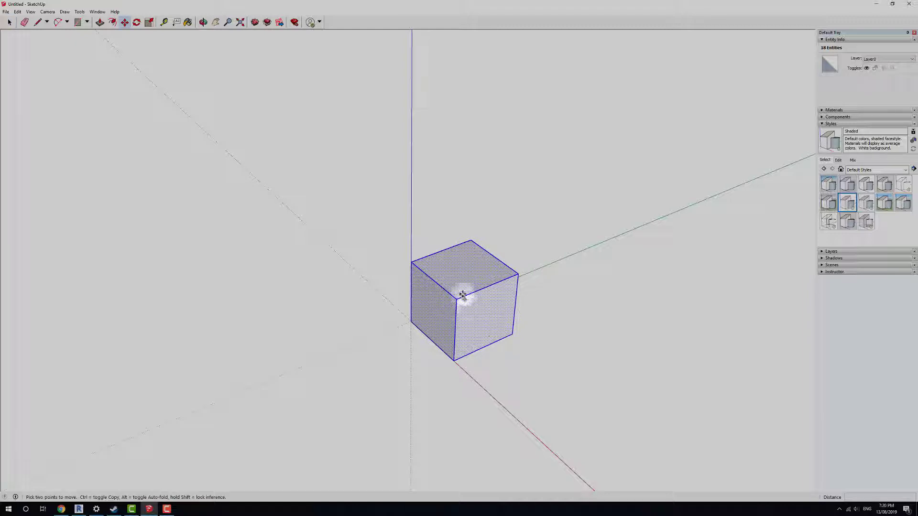
pyautogui.click(457, 299)
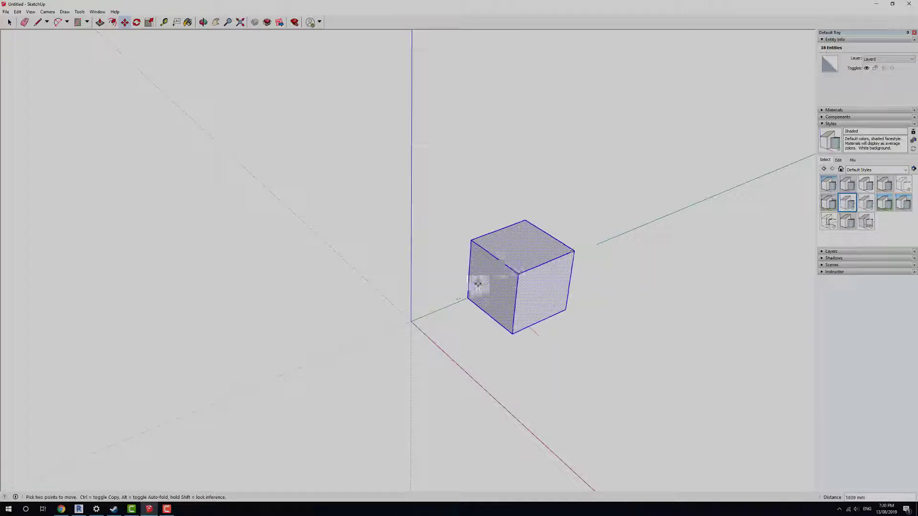
pyautogui.press('Escape')
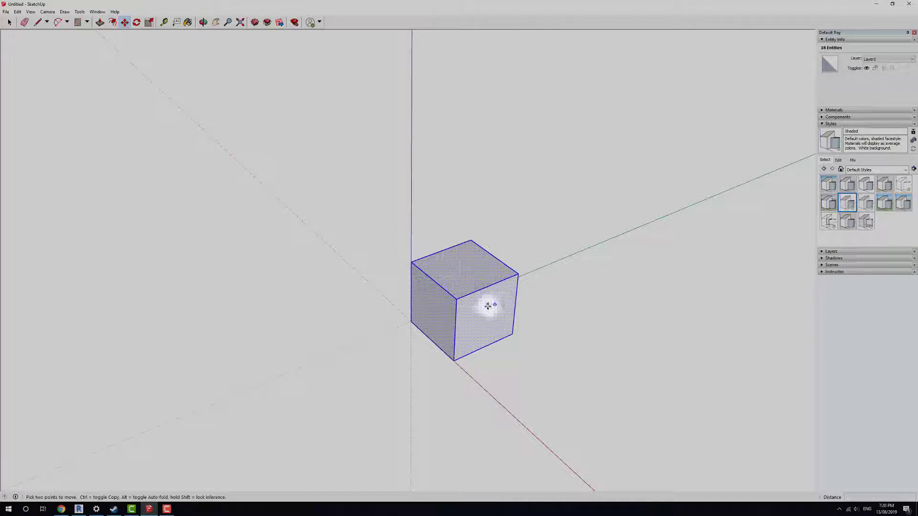
# Step: Copy the selected cube about 7200 mm along the green axis
pyautogui.scroll(5, 457, 300)
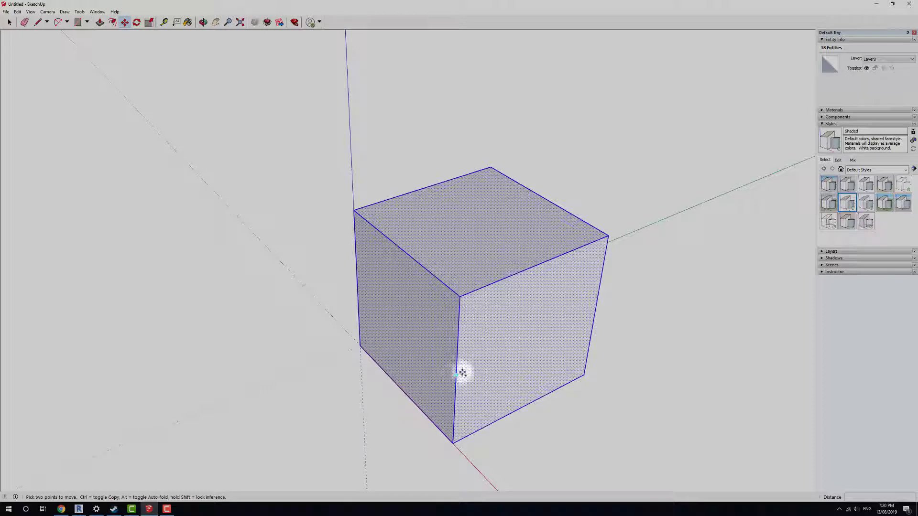
pyautogui.press('ctrl')
pyautogui.click(463, 373)
pyautogui.click(655, 282)
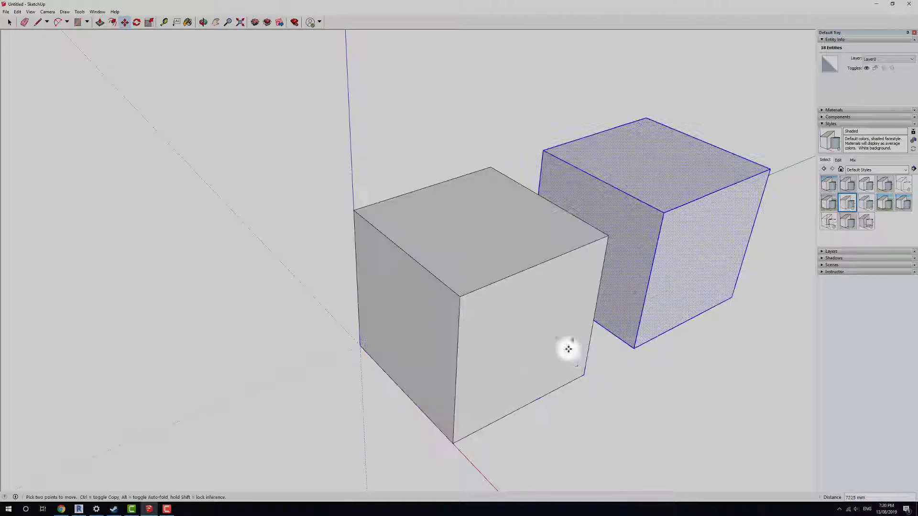
# Step: Move the copied cube back along the green axis by about 2700 mm so it overlaps the original
pyautogui.moveTo(567, 349); pyautogui.dragTo(498, 387, button='middle')
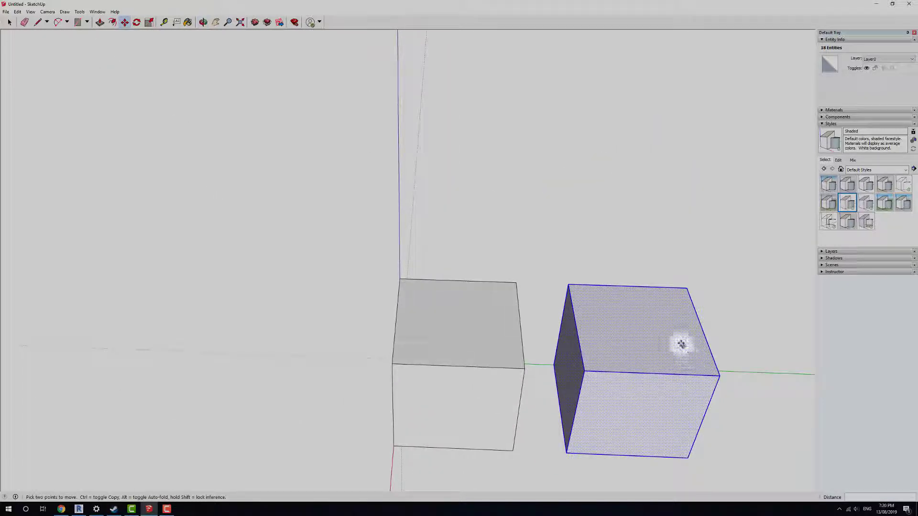
pyautogui.click(680, 342)
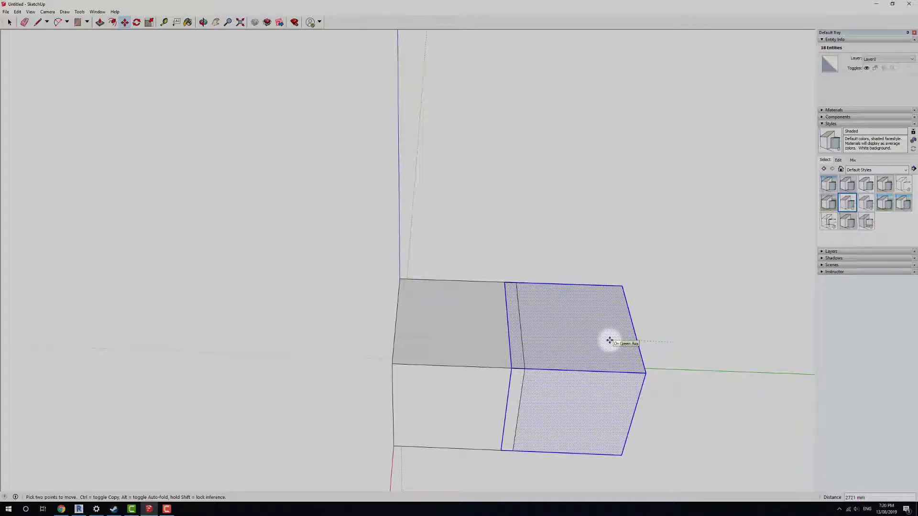
pyautogui.click(609, 340)
pyautogui.scroll(-3, 420, 401)
# Step: Try to move the overlapping copy 5000 mm away from the original, and undo the moves back to two separate cubes
pyautogui.moveTo(344, 385); pyautogui.dragTo(378, 344, button='middle')
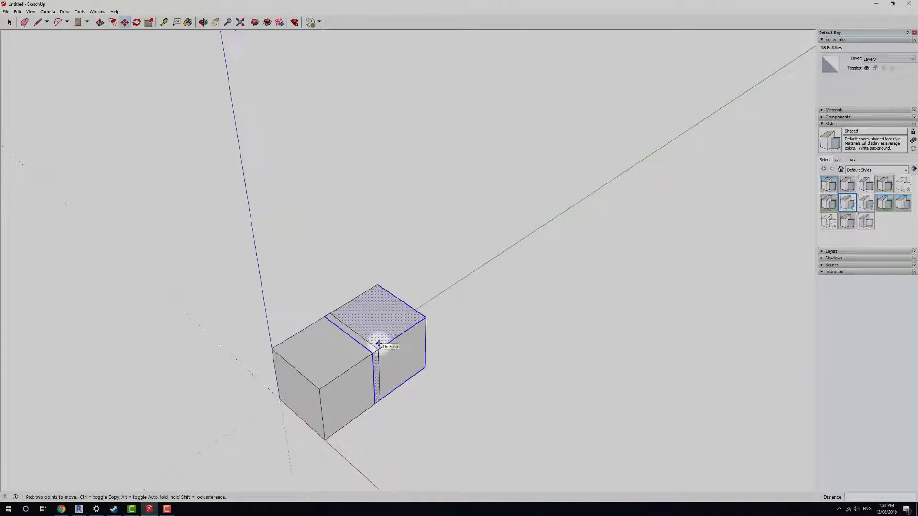
pyautogui.click(397, 326)
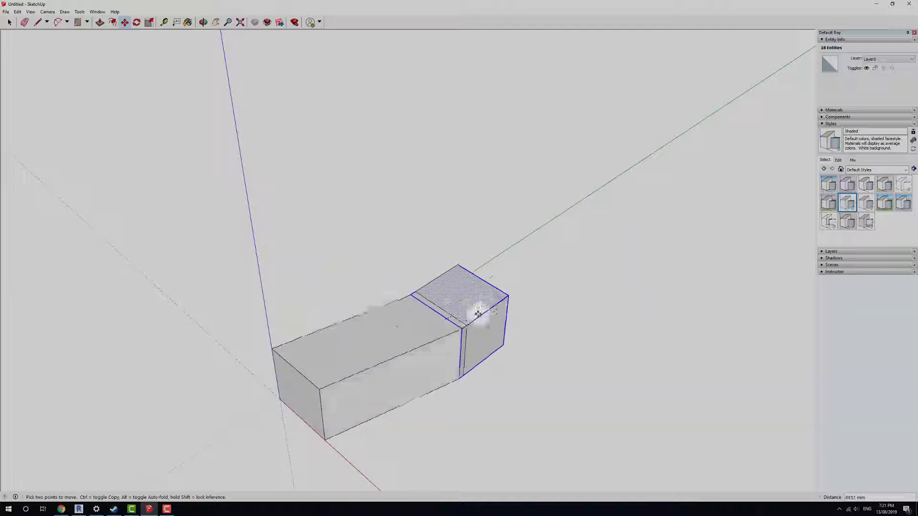
pyautogui.write('5000')
pyautogui.press('Return')
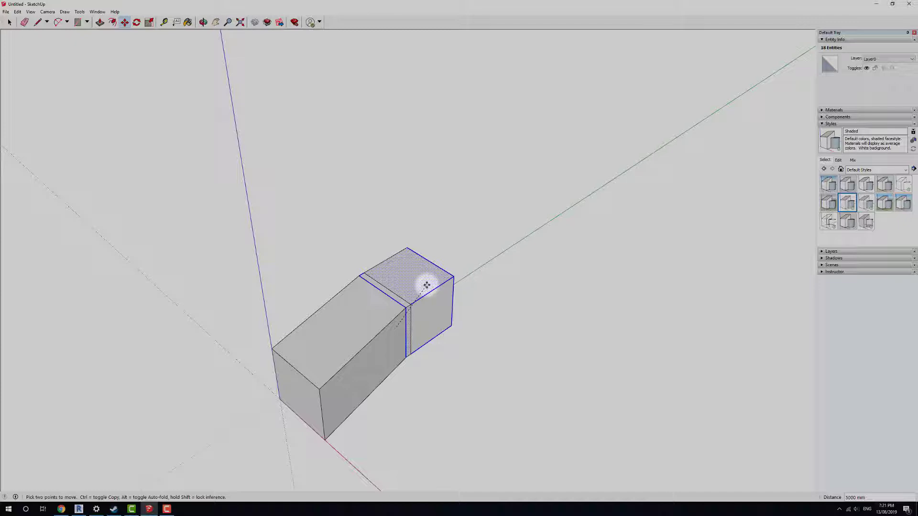
pyautogui.hotkey('ctrl', 'z')
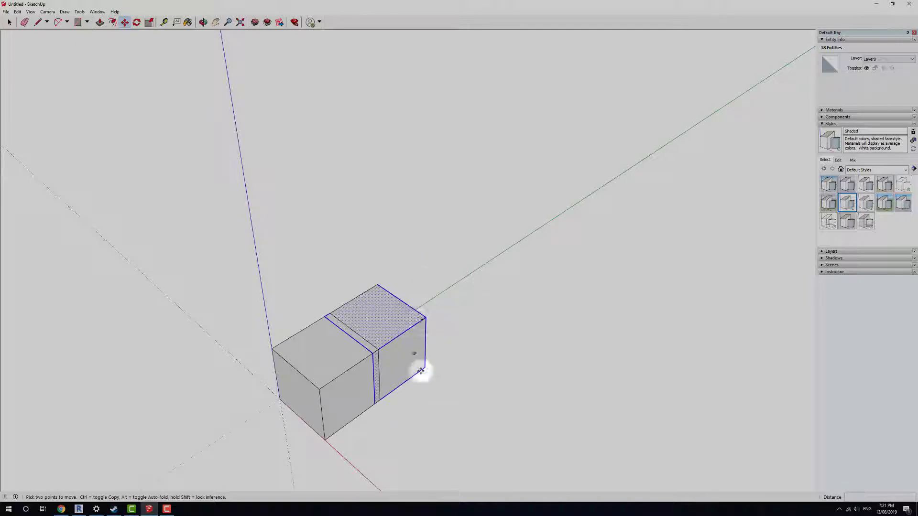
pyautogui.click(379, 399)
pyautogui.click(416, 306)
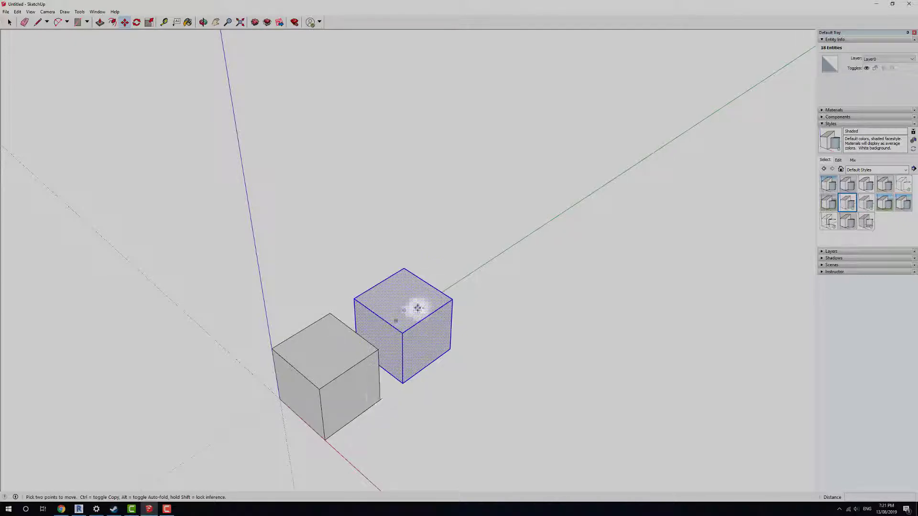
# Step: Select the cube at the origin with all its faces and edges, and make it a group
pyautogui.moveTo(461, 367); pyautogui.dragTo(268, 375, button='middle')
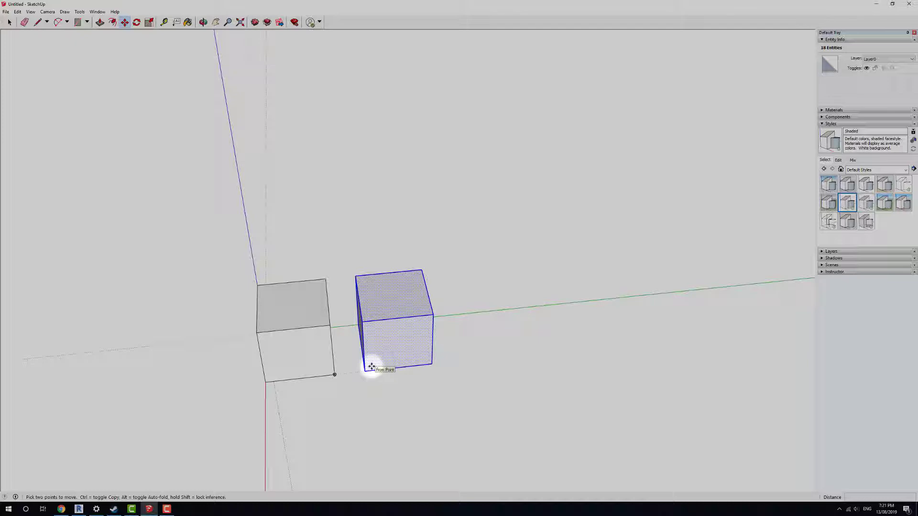
pyautogui.press('space')
pyautogui.click(340, 253)
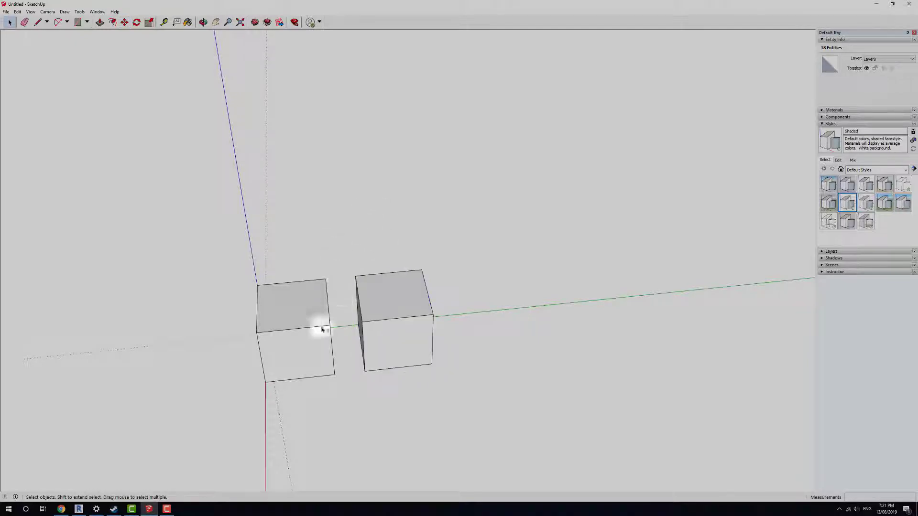
pyautogui.moveTo(319, 328); pyautogui.dragTo(530, 365, button='middle')
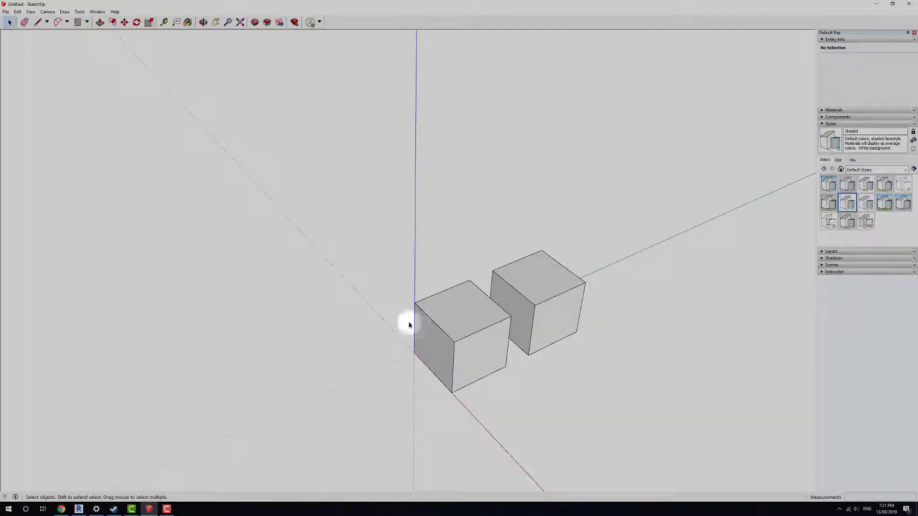
pyautogui.tripleClick(452, 328)
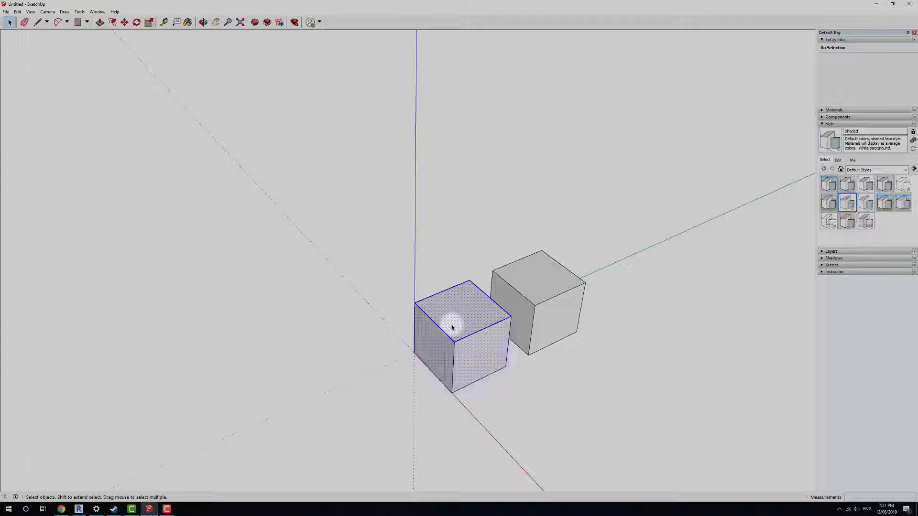
pyautogui.scroll(2, 473, 361)
pyautogui.moveTo(403, 338); pyautogui.dragTo(328, 260, button='middle')
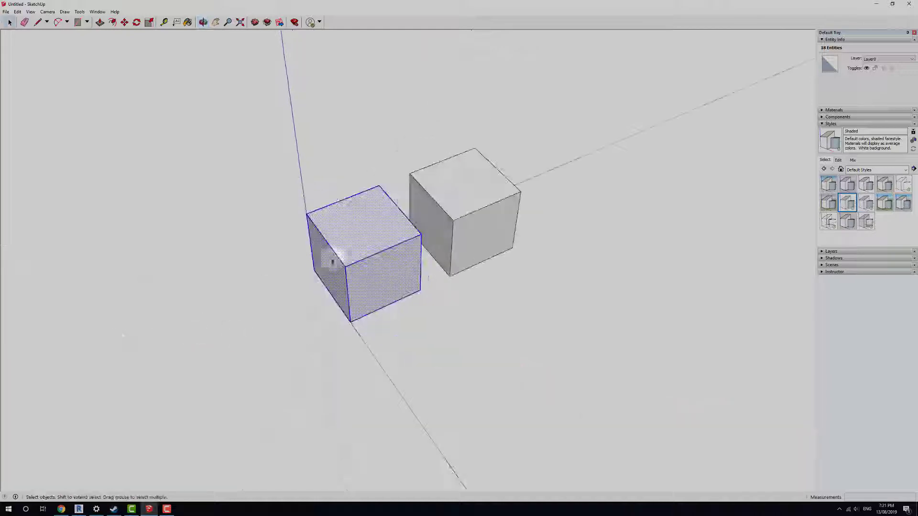
pyautogui.rightClick(337, 242)
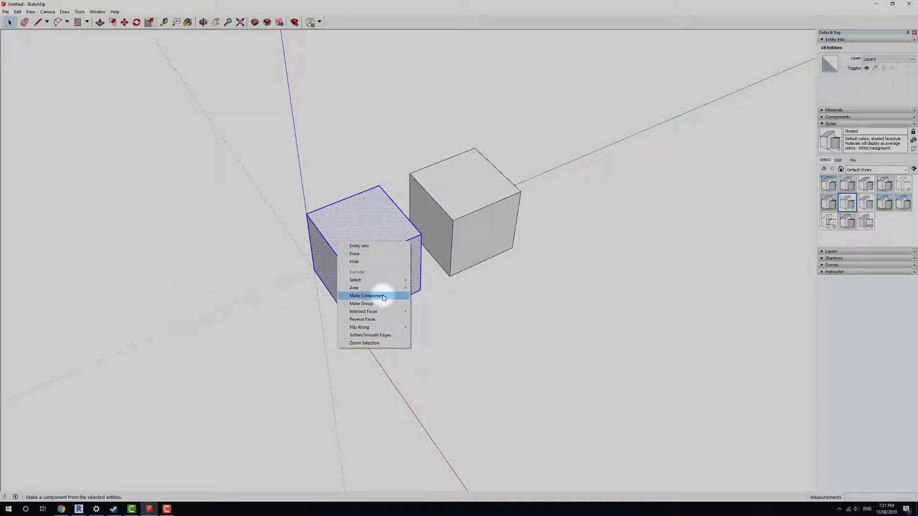
pyautogui.click(377, 304)
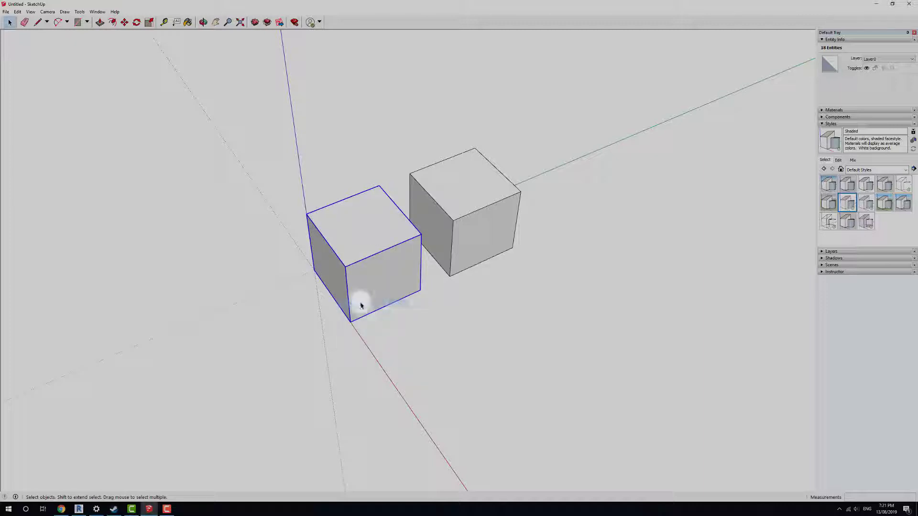
# Step: Turn the selected geometry of the cube at the origin into a group, and reselect it as a single object
pyautogui.click(397, 323)
pyautogui.click(412, 271)
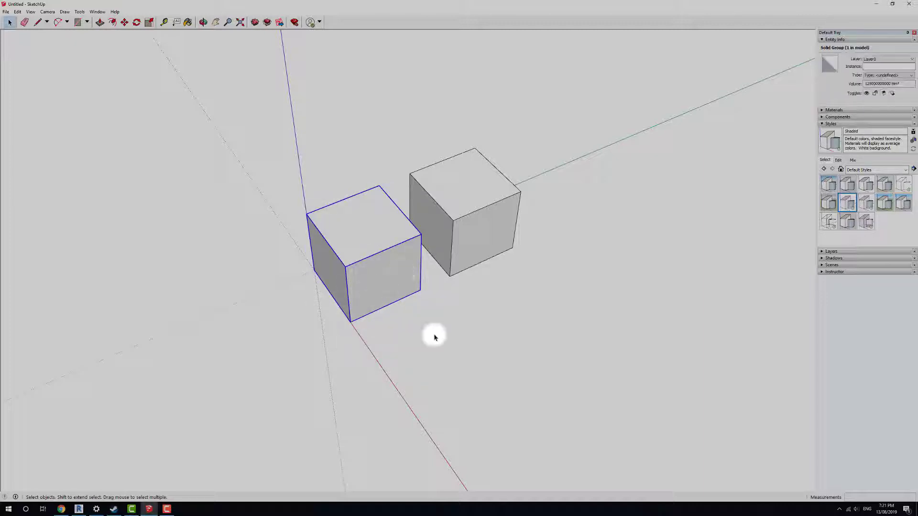
pyautogui.click(435, 334)
pyautogui.click(377, 269)
pyautogui.moveTo(356, 289); pyautogui.dragTo(401, 237, button='middle')
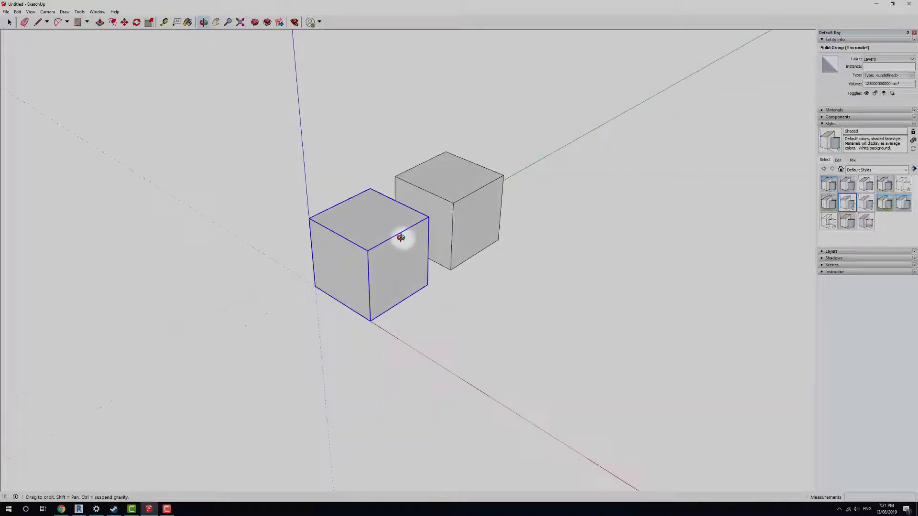
# Step: Move the grouped cube about 16300 mm from the origin along the negative red axis
pyautogui.press('m')
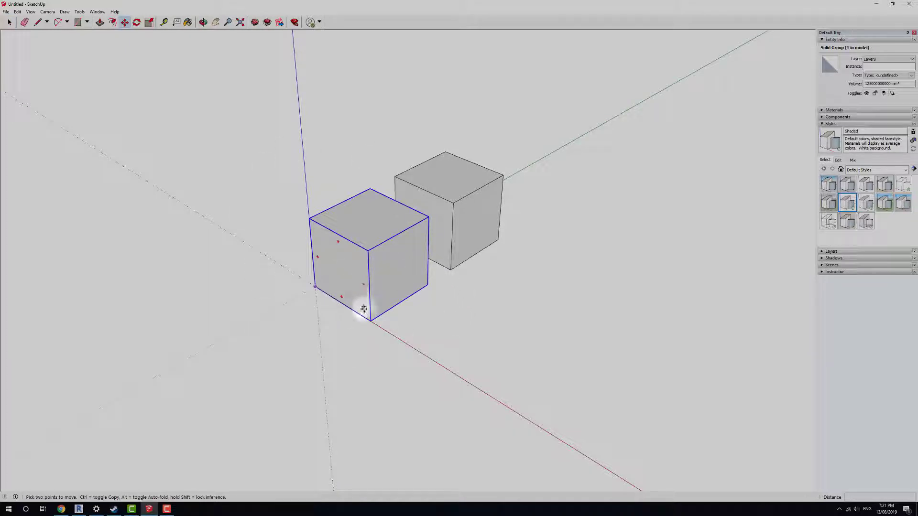
pyautogui.click(369, 318)
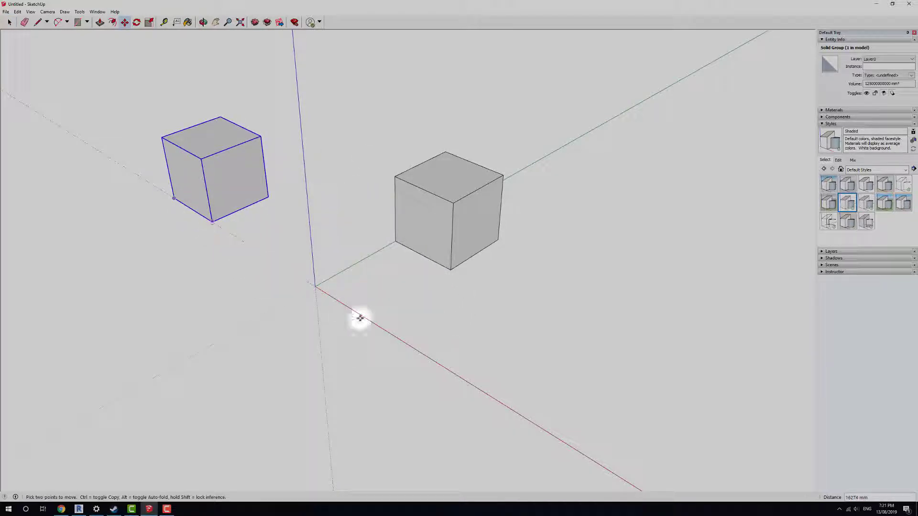
pyautogui.press('space')
pyautogui.scroll(-3, 299, 272)
pyautogui.moveTo(299, 272); pyautogui.dragTo(363, 311, button='middle')
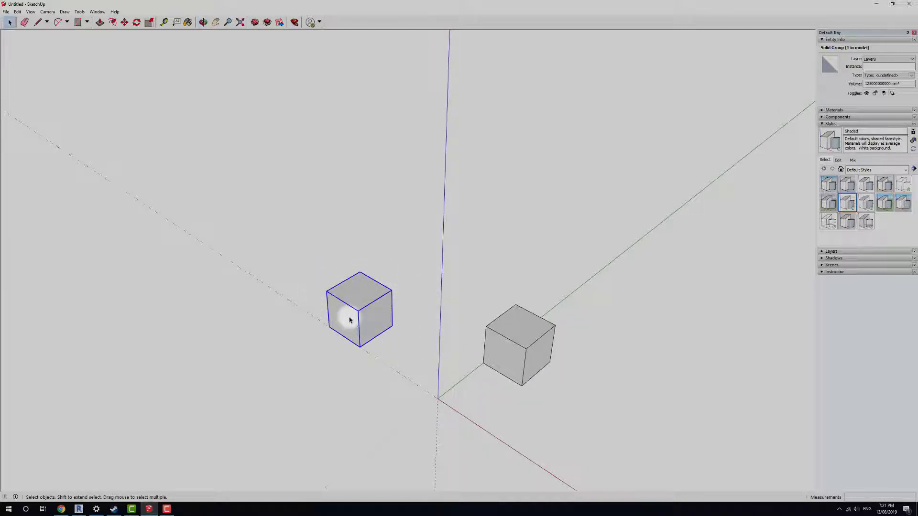
# Step: Open the grouped cube for editing, select its individual faces, and close the group again
pyautogui.scroll(4, 355, 312)
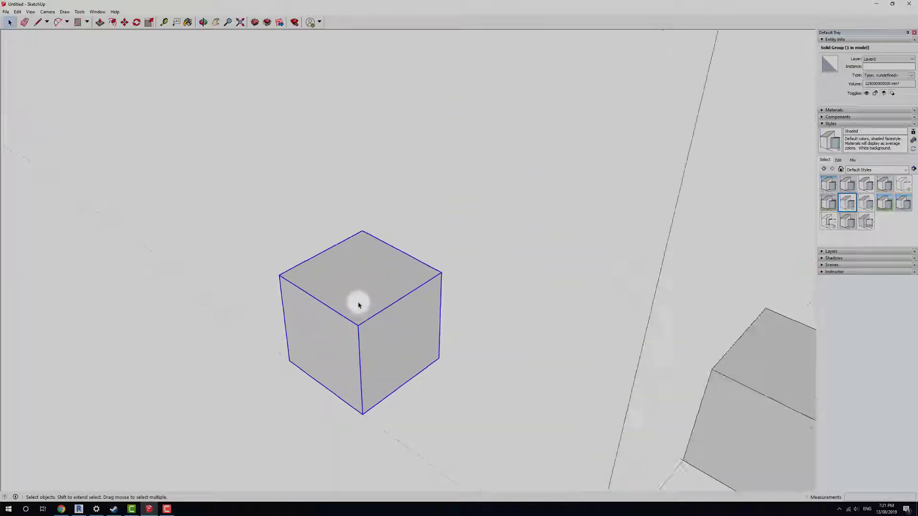
pyautogui.doubleClick(368, 306)
pyautogui.click(417, 249)
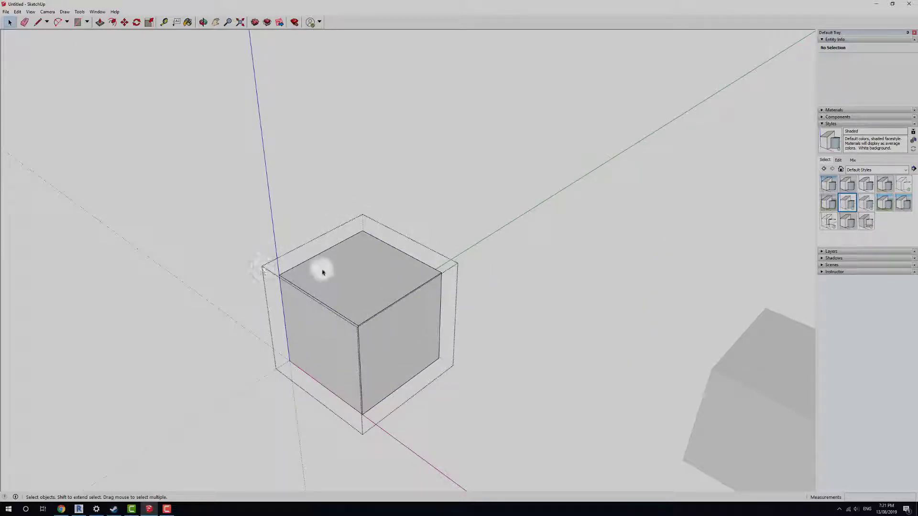
pyautogui.click(400, 353)
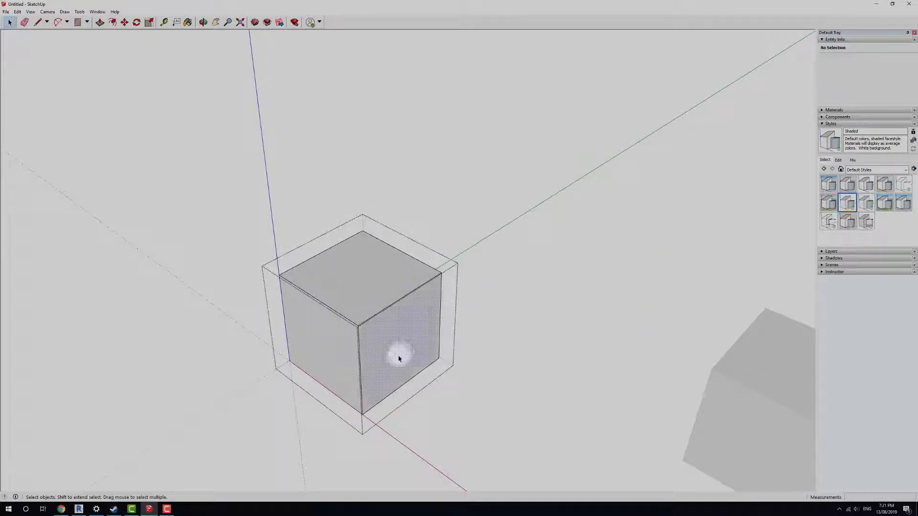
pyautogui.click(331, 268)
pyautogui.click(318, 338)
pyautogui.click(375, 313)
pyautogui.click(326, 367)
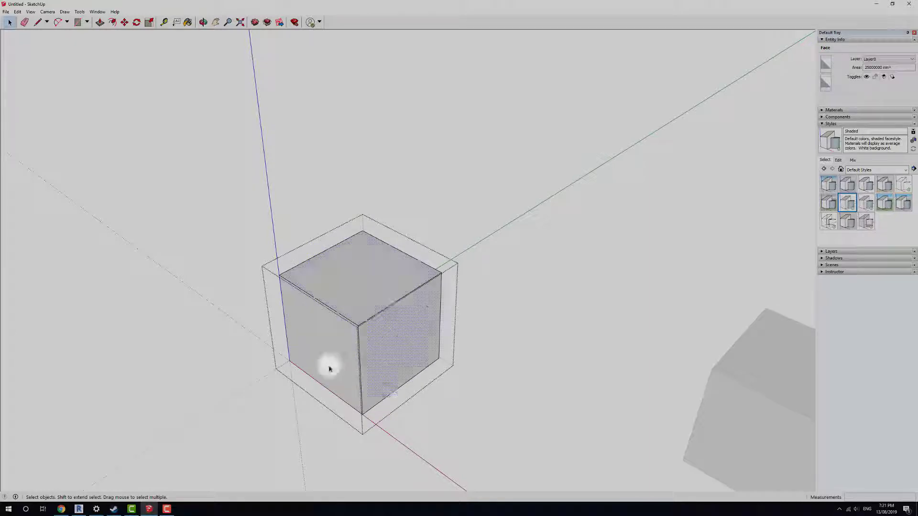
pyautogui.click(555, 285)
# Step: Select the ungrouped cube on the green axis with all its faces and edges, and make it a component named TEST
pyautogui.scroll(-2, 299, 344)
pyautogui.scroll(-2, 299, 344)
pyautogui.moveTo(297, 342); pyautogui.dragTo(359, 344, button='middle')
pyautogui.scroll(3, 346, 312)
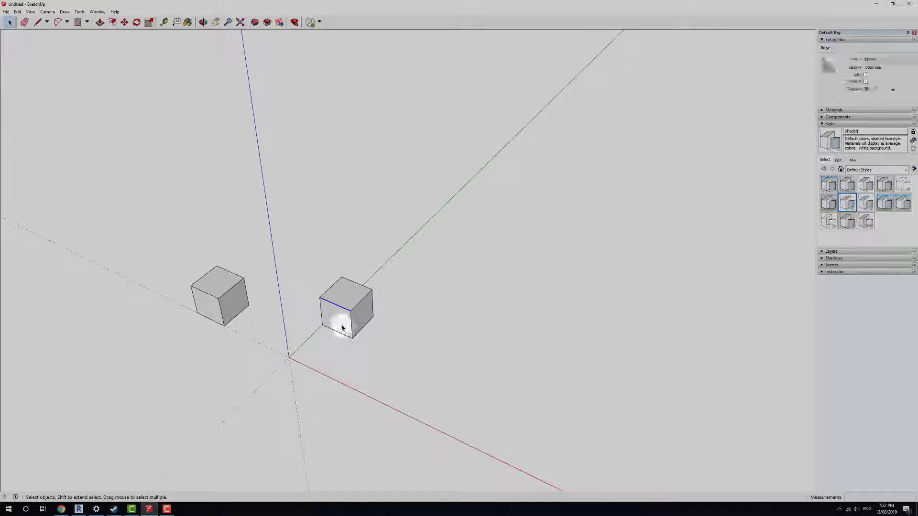
pyautogui.click(341, 318)
pyautogui.tripleClick(341, 318)
pyautogui.rightClick(336, 300)
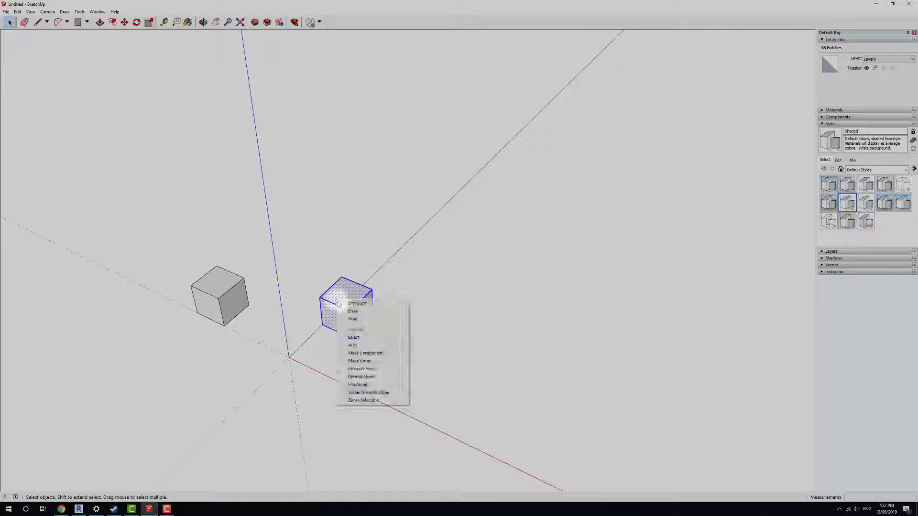
pyautogui.click(387, 353)
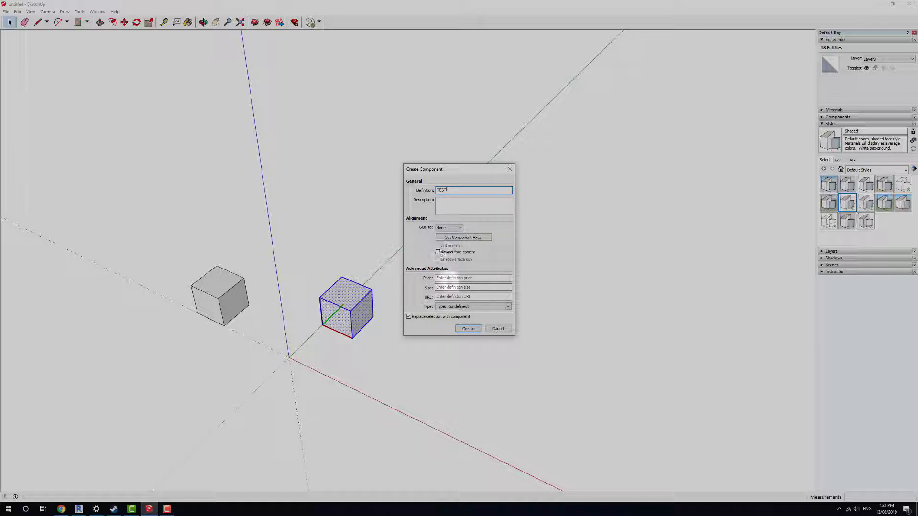
pyautogui.click(468, 330)
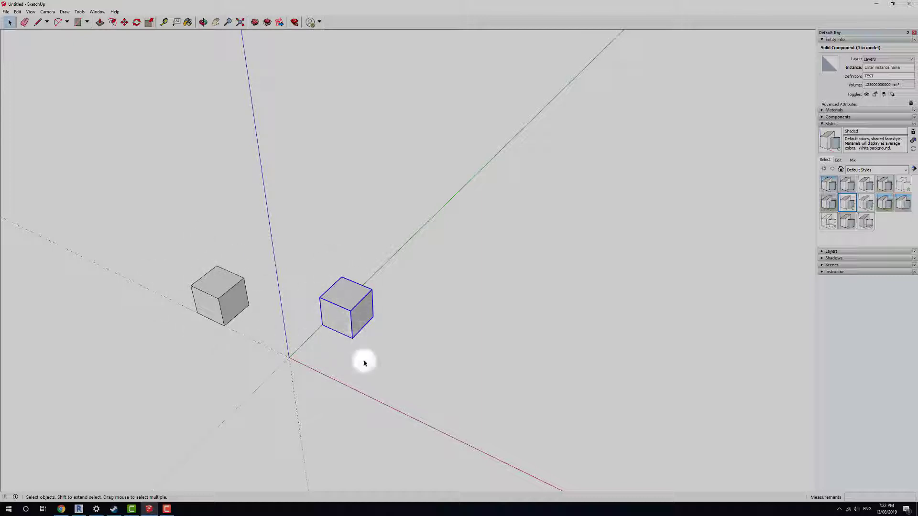
# Step: Move the TEST component from the green axis onto the positive red axis, and deselect it
pyautogui.press('m')
pyautogui.moveTo(344, 344); pyautogui.dragTo(393, 415)
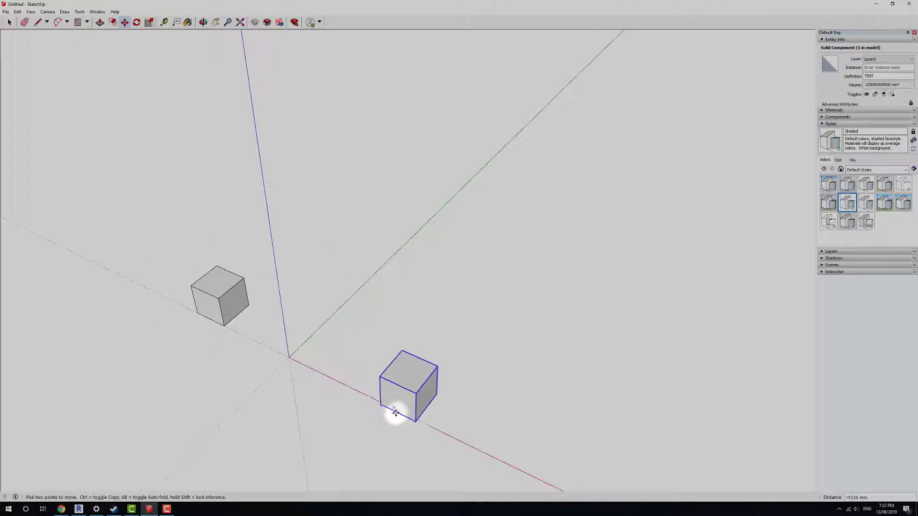
pyautogui.press('space')
pyautogui.click(320, 336)
pyautogui.keyDown('shift'); pyautogui.moveTo(320, 337); pyautogui.dragTo(485, 354, button='middle'); pyautogui.keyUp('shift')
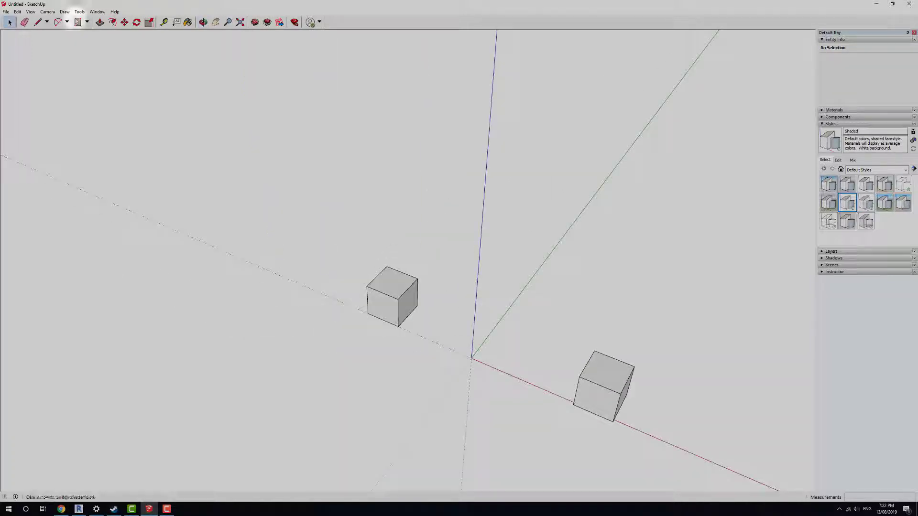
# Step: Copy the grouped cube about 7400 mm outward along the negative red axis, and multiply it into a row of six copies with x6
pyautogui.scroll(3, 381, 301)
pyautogui.click(383, 302)
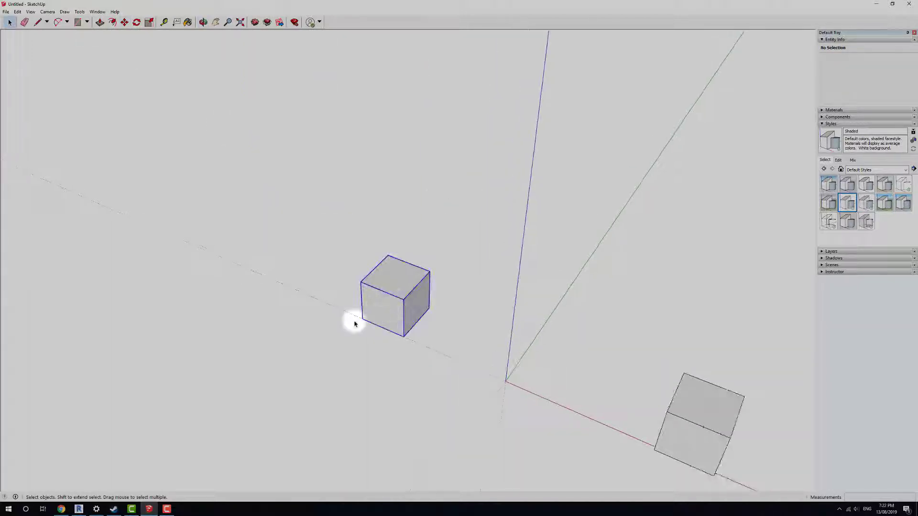
pyautogui.press('ctrl')
pyautogui.click(404, 337)
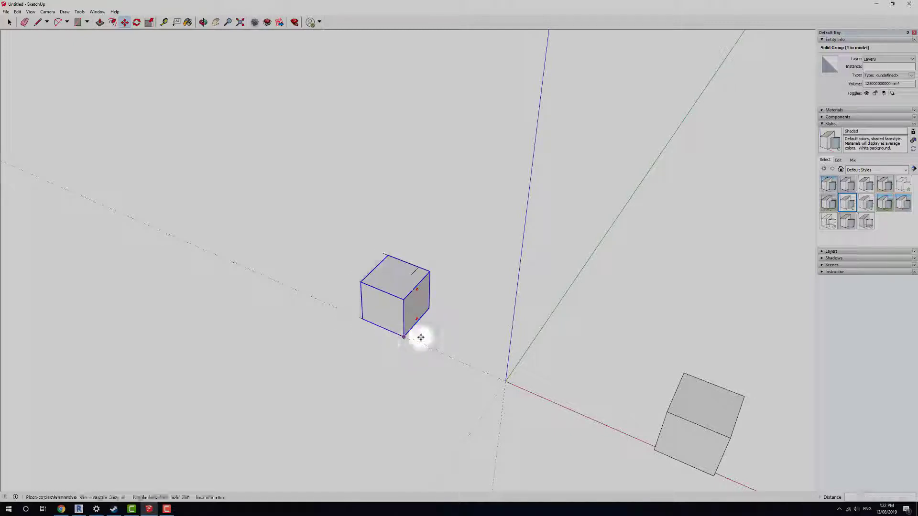
pyautogui.click(403, 339)
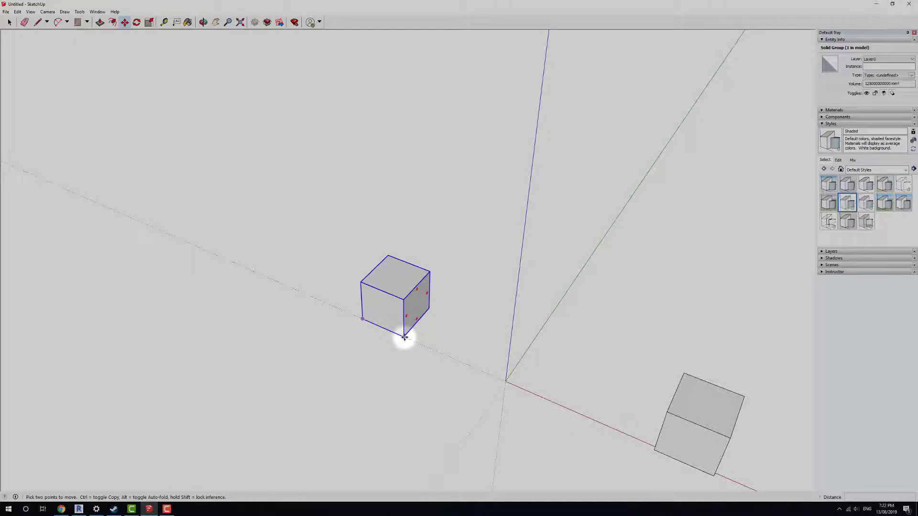
pyautogui.click(404, 337)
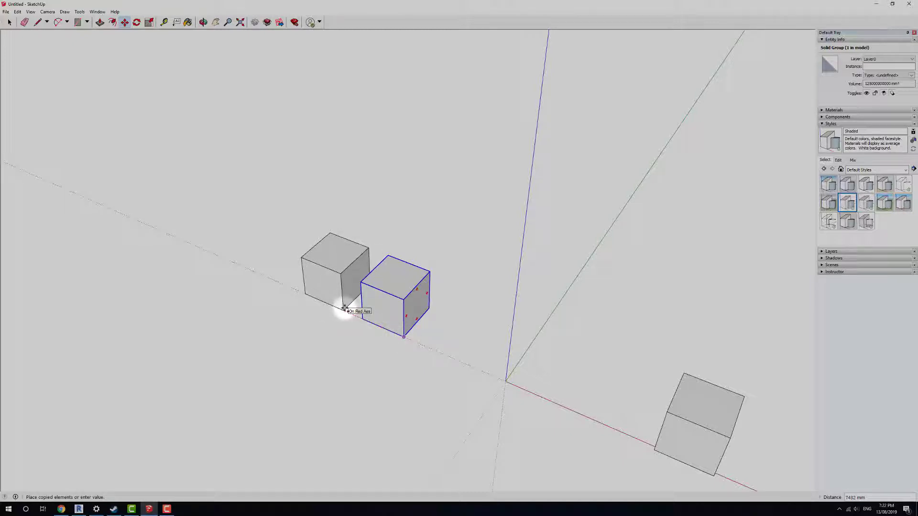
pyautogui.click(345, 308)
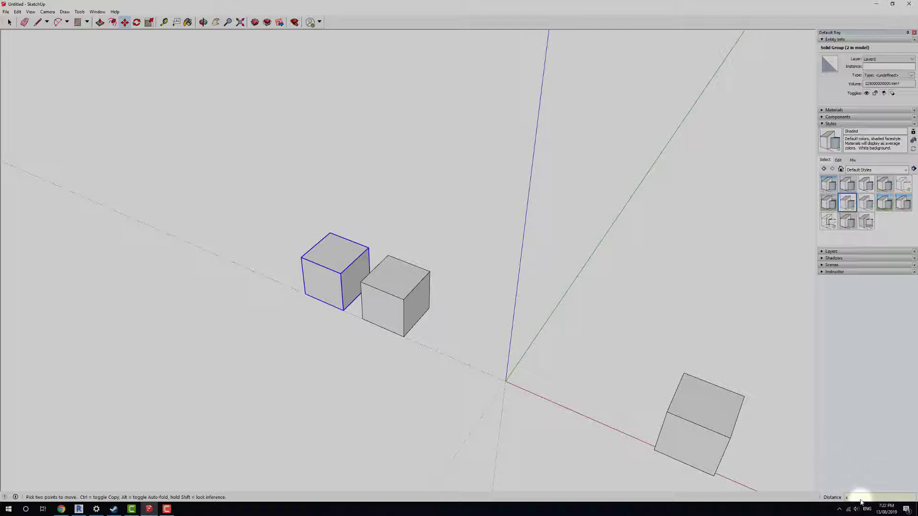
pyautogui.press('Return')
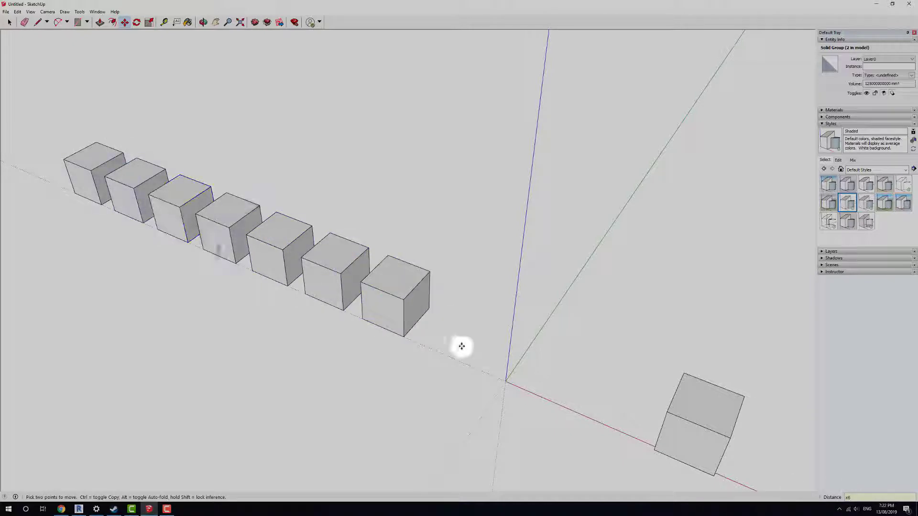
pyautogui.press('space')
pyautogui.click(497, 359)
pyautogui.moveTo(609, 426); pyautogui.dragTo(395, 317, button='middle')
pyautogui.scroll(-3, 535, 397)
pyautogui.scroll(3, 395, 319)
pyautogui.click(394, 319)
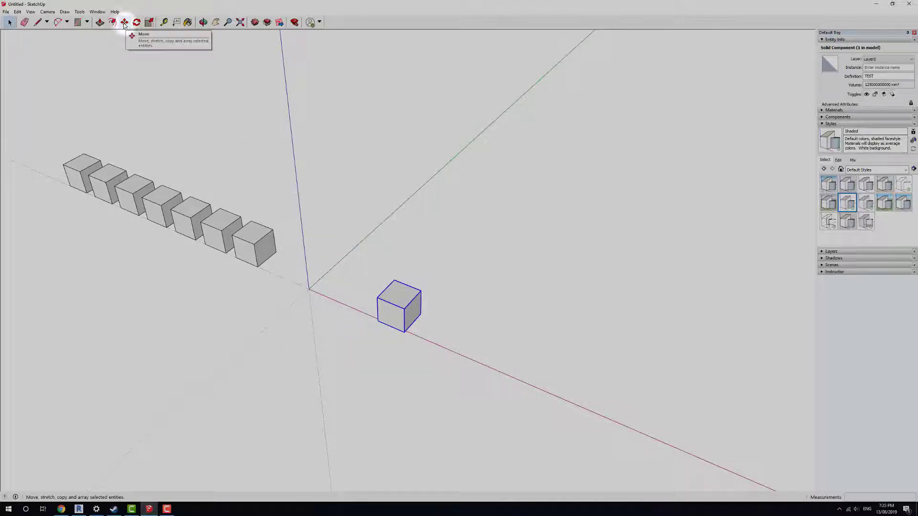
pyautogui.click(125, 22)
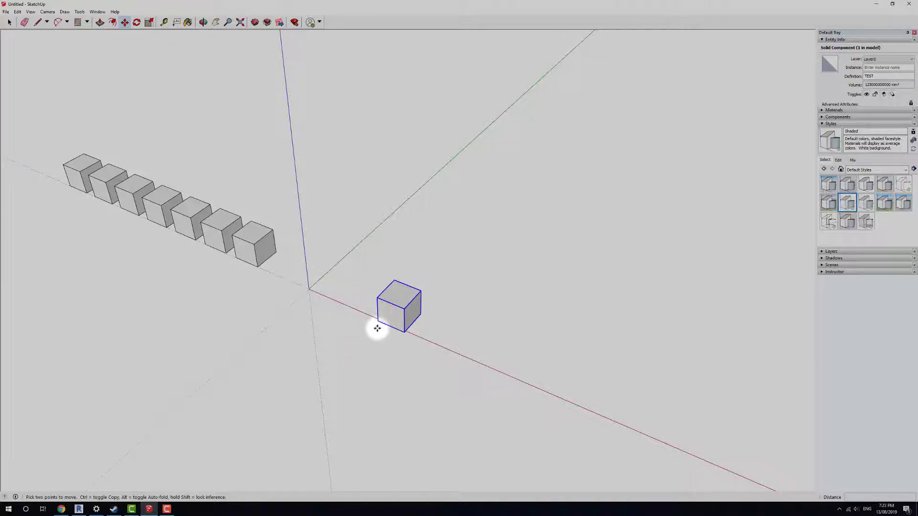
pyautogui.scroll(4, 377, 328)
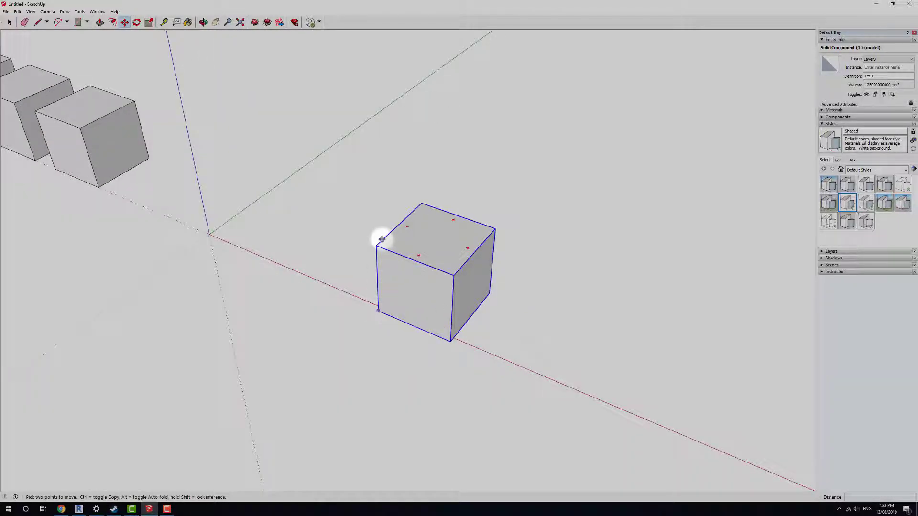
pyautogui.scroll(-4, 377, 309)
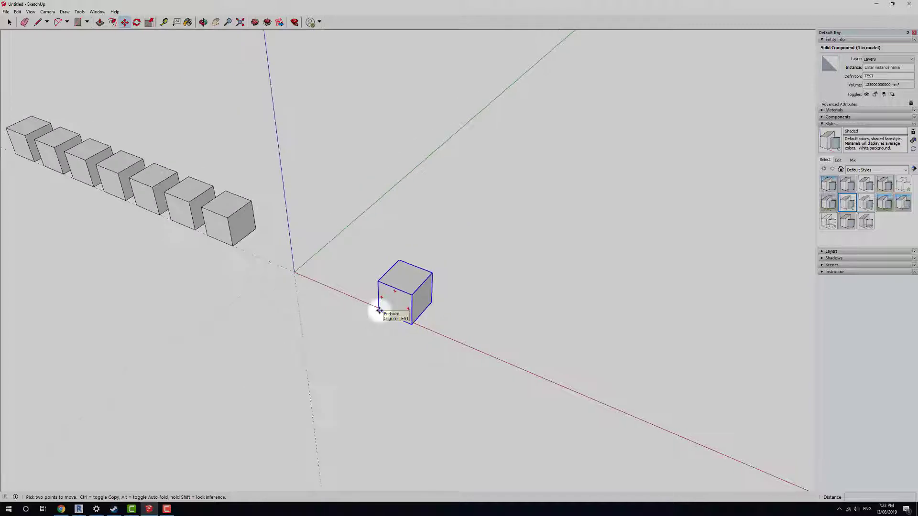
pyautogui.click(379, 311)
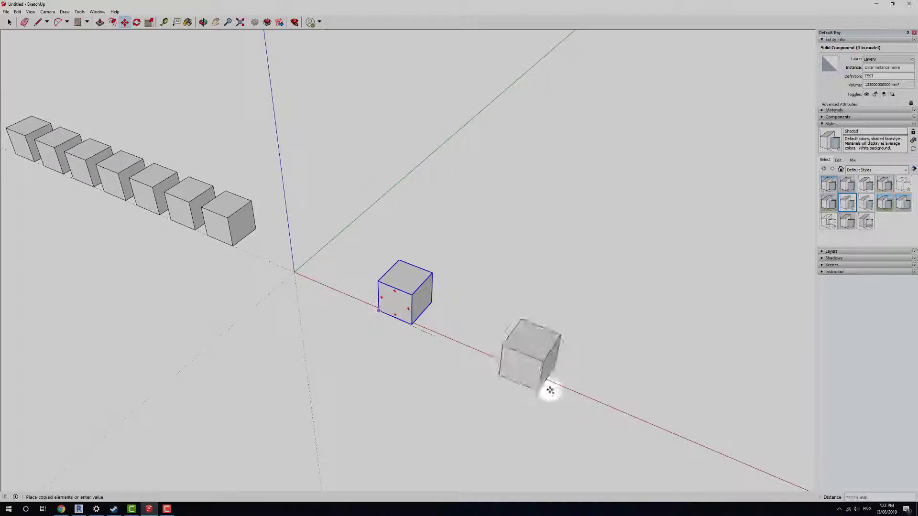
pyautogui.moveTo(733, 444); pyautogui.dragTo(709, 441, button='middle')
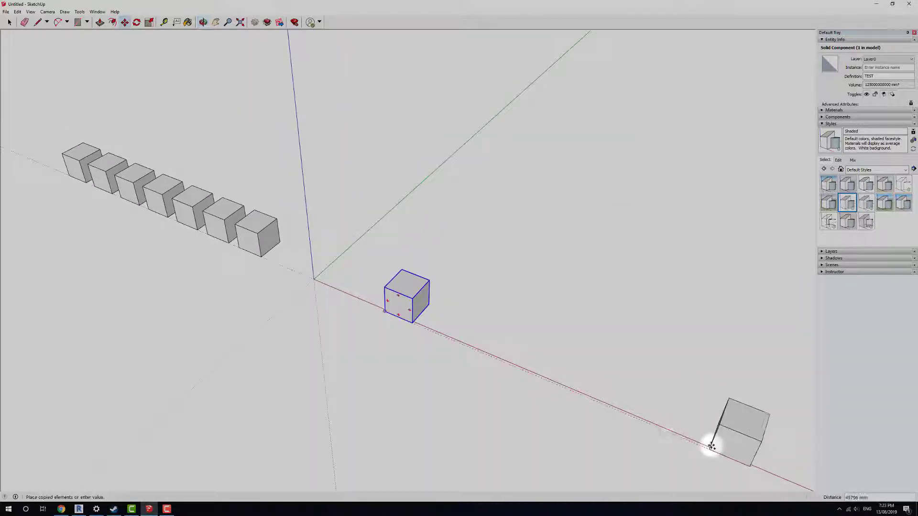
pyautogui.click(719, 453)
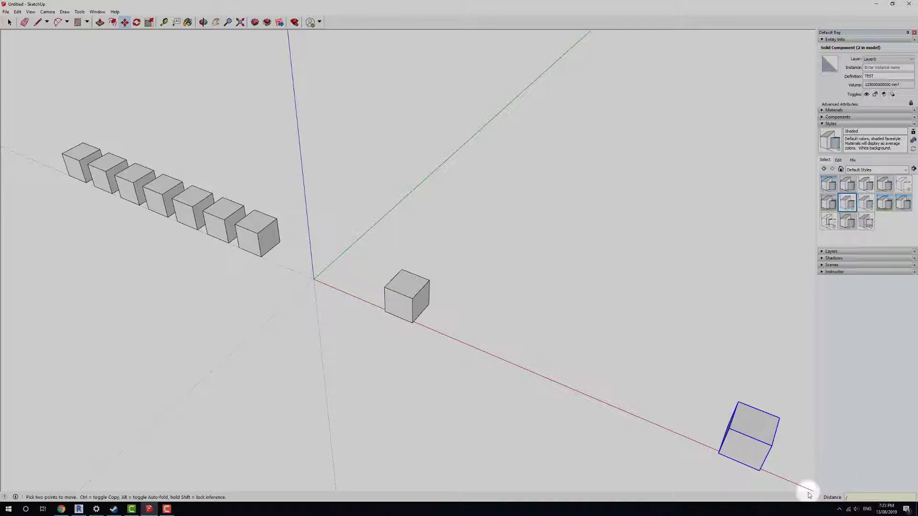
pyautogui.press('Escape')
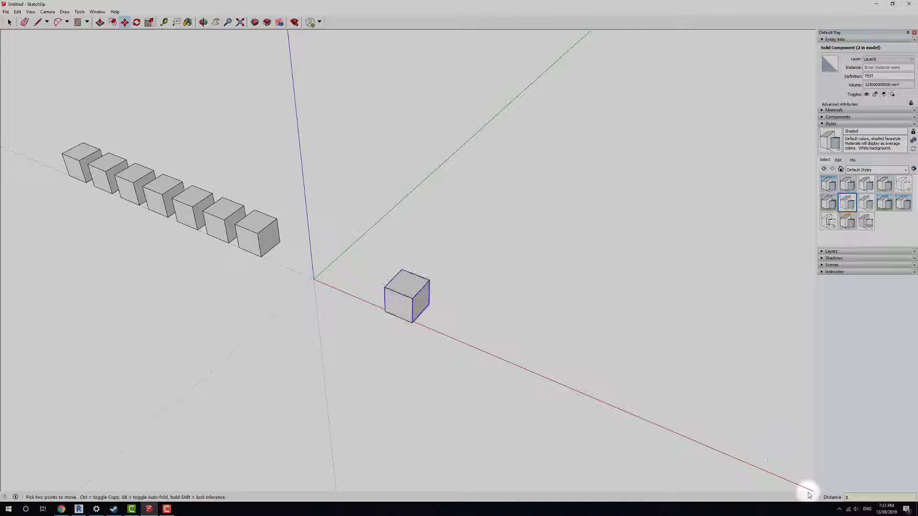
pyautogui.press('space')
pyautogui.click(480, 287)
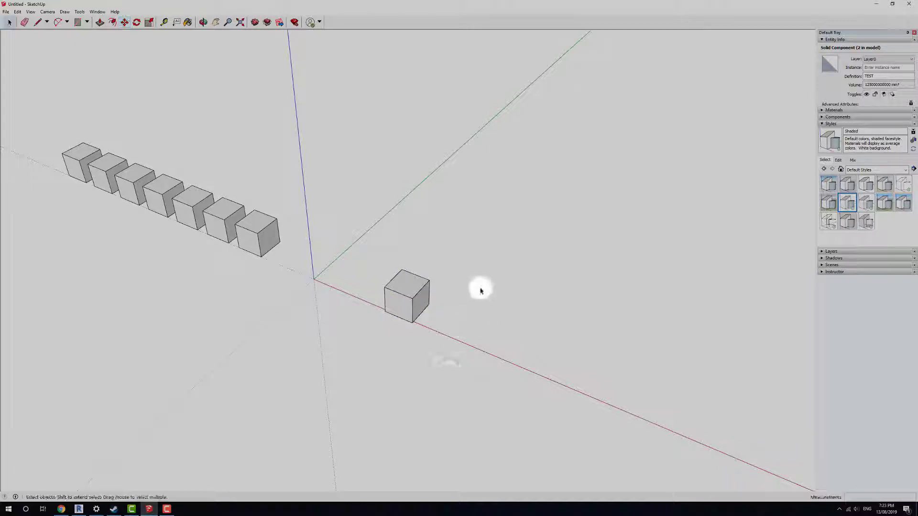
# Step: Copy the TEST component far out along the positive red axis, and divide the distance into eight equally spaced copies with /8
pyautogui.click(420, 306)
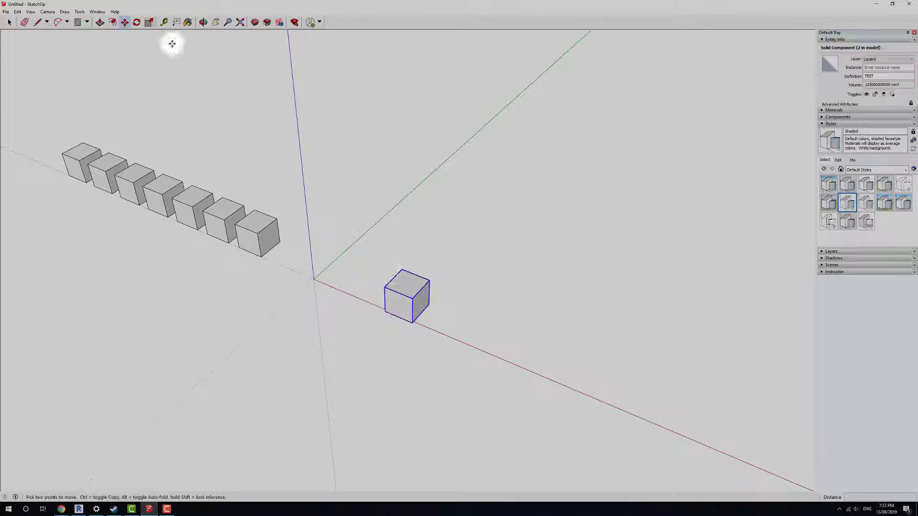
pyautogui.click(124, 22)
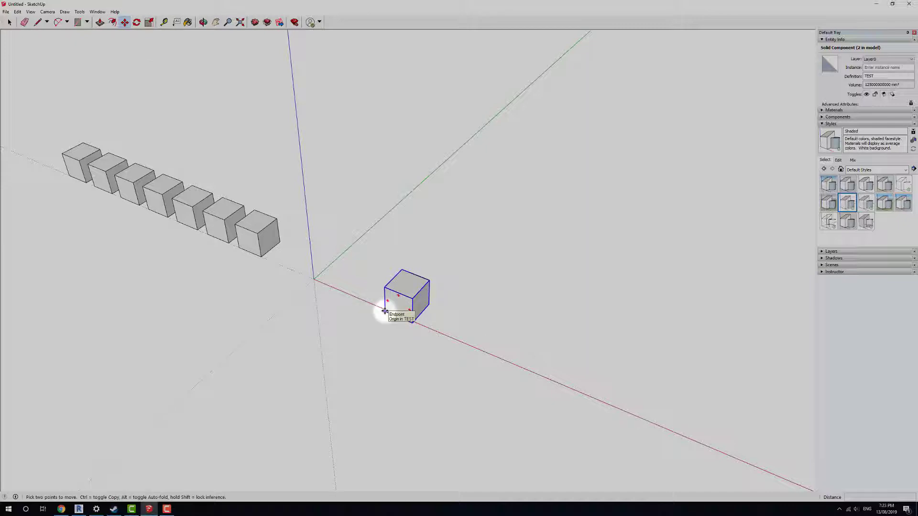
pyautogui.click(385, 311)
pyautogui.press('ctrl')
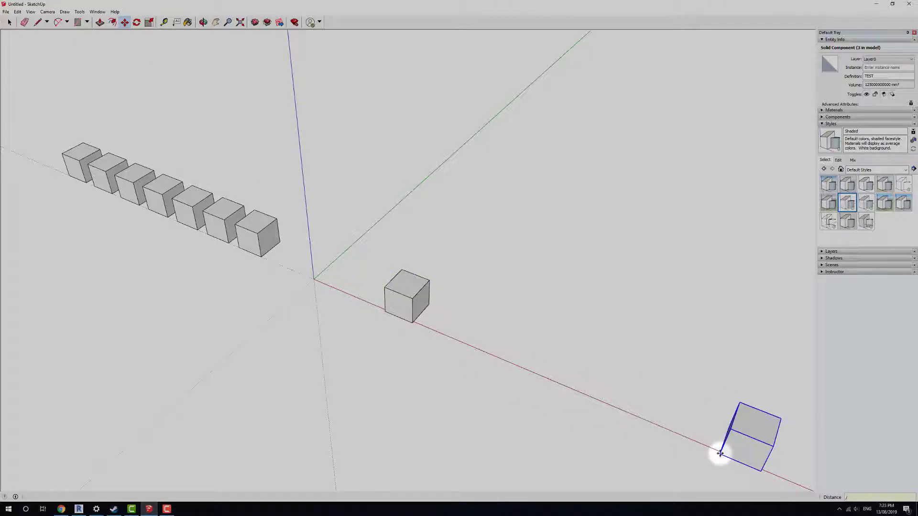
pyautogui.write('/8')
pyautogui.press('Return')
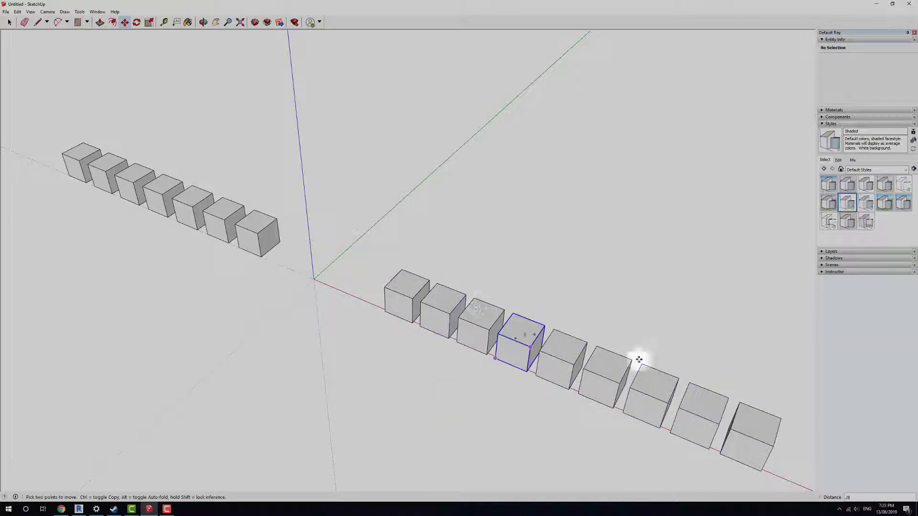
pyautogui.press('space')
pyautogui.keyDown('shift'); pyautogui.moveTo(353, 306); pyautogui.dragTo(565, 420, button='middle'); pyautogui.keyUp('shift')
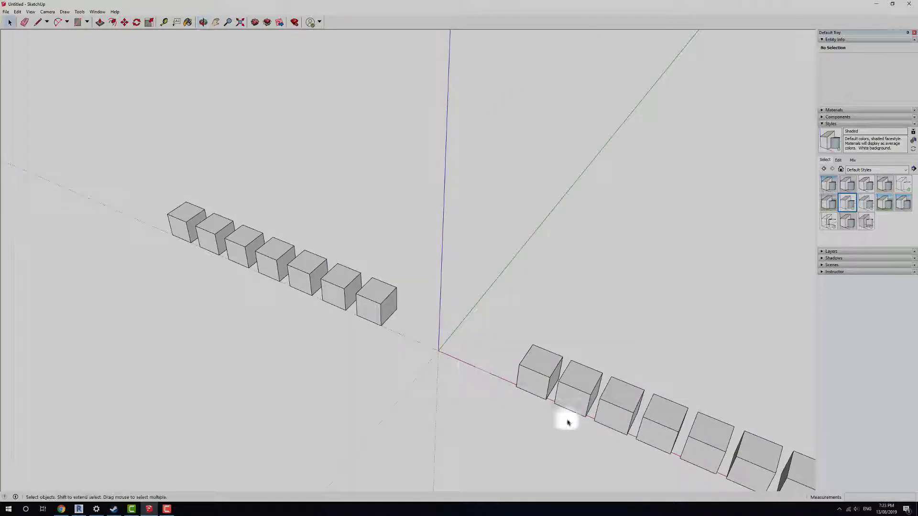
# Step: Open the second grouped cube from the origin on the negative red axis and Push/Pull its top face up into a tall tower
pyautogui.scroll(-2, 569, 412)
pyautogui.scroll(-1, 569, 412)
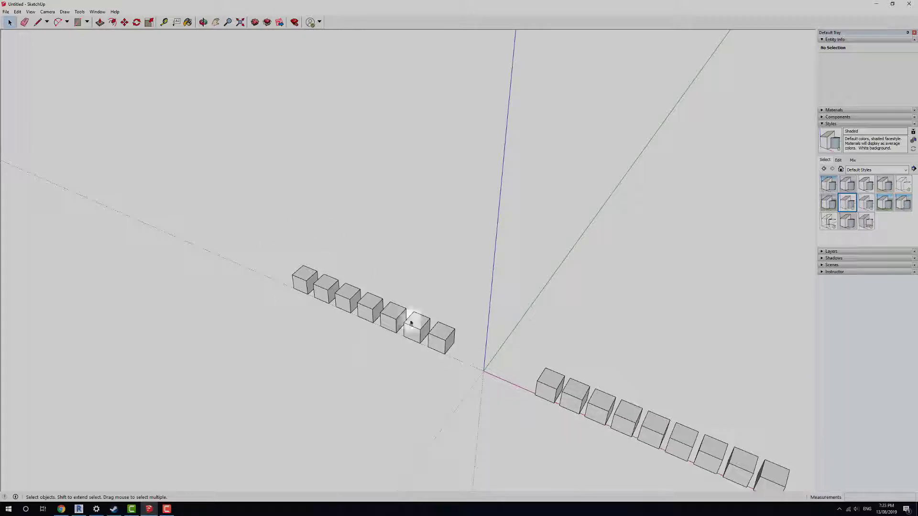
pyautogui.keyDown('shift'); pyautogui.moveTo(586, 375); pyautogui.dragTo(492, 332, button='middle'); pyautogui.keyUp('shift')
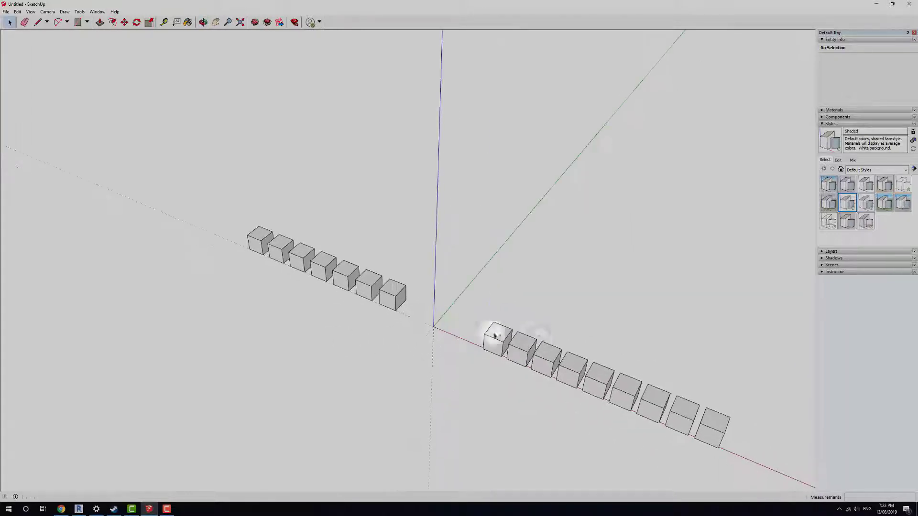
pyautogui.scroll(2, 366, 289)
pyautogui.scroll(2, 366, 289)
pyautogui.keyDown('shift'); pyautogui.moveTo(361, 262); pyautogui.dragTo(388, 351, button='middle'); pyautogui.keyUp('shift')
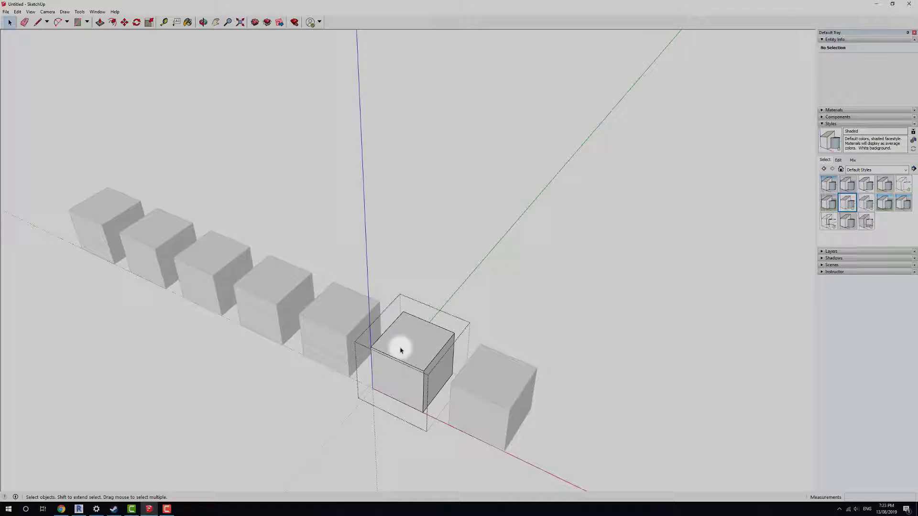
pyautogui.press('Escape')
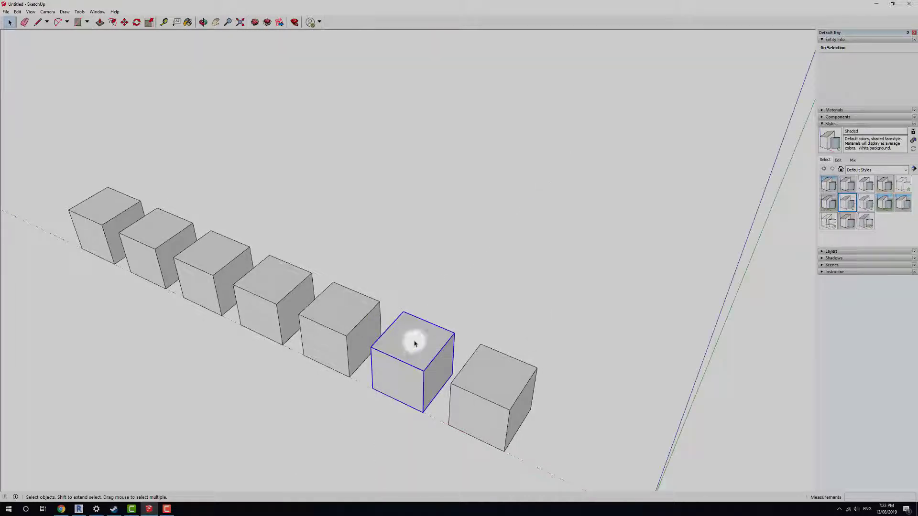
pyautogui.click(415, 346)
pyautogui.doubleClick(414, 344)
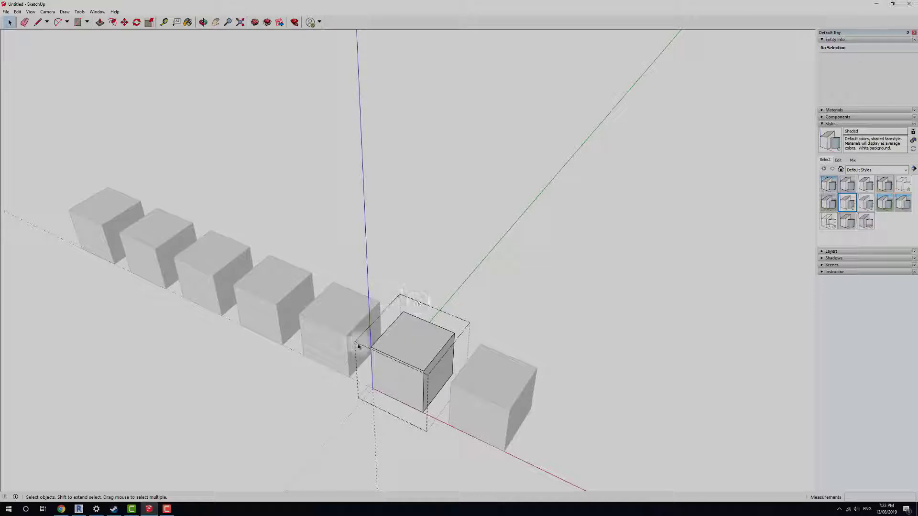
pyautogui.click(417, 351)
pyautogui.press('p')
pyautogui.moveTo(416, 350); pyautogui.dragTo(430, 190)
pyautogui.press('space')
pyautogui.click(620, 312)
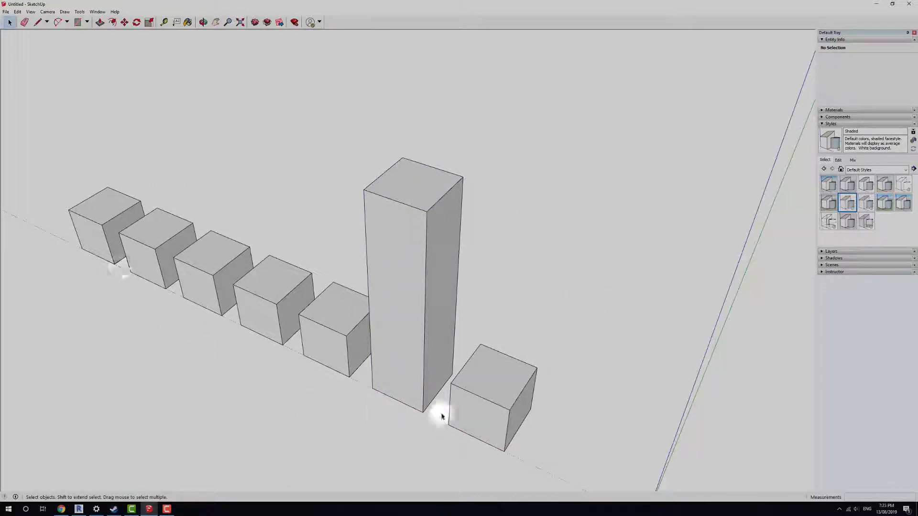
# Step: Open the third grouped cube from the origin and draw a diagonal across its front face from upper to lower opposite corner
pyautogui.moveTo(360, 369); pyautogui.dragTo(418, 340, button='middle')
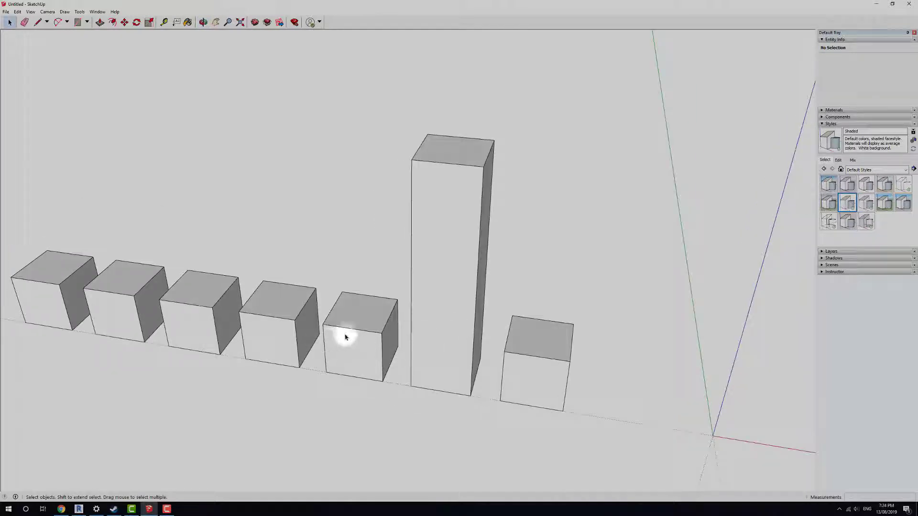
pyautogui.moveTo(346, 337); pyautogui.dragTo(540, 390, button='middle')
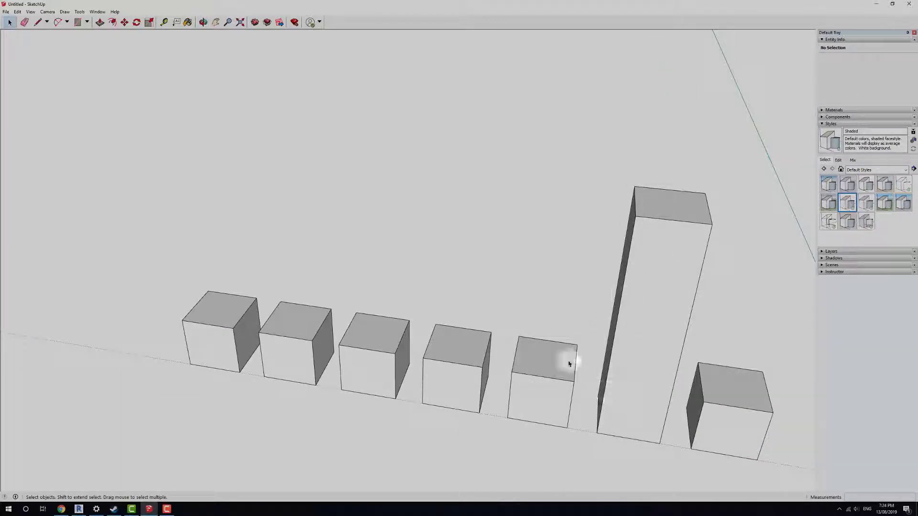
pyautogui.doubleClick(542, 388)
pyautogui.press('l')
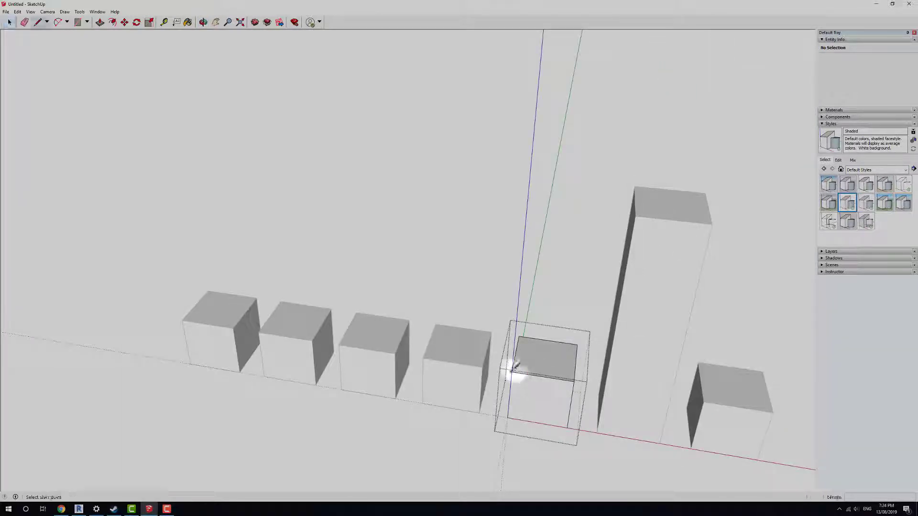
pyautogui.moveTo(662, 381); pyautogui.dragTo(484, 311, button='middle')
pyautogui.click(482, 311)
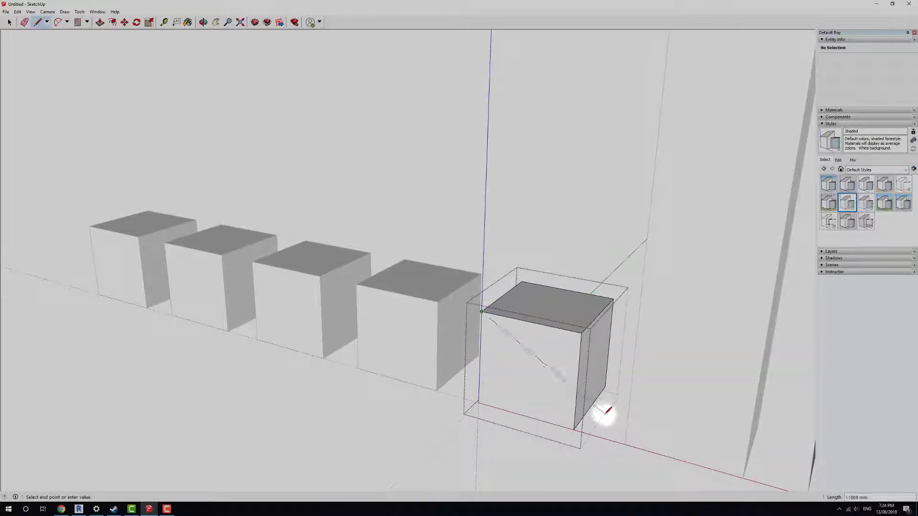
pyautogui.click(573, 429)
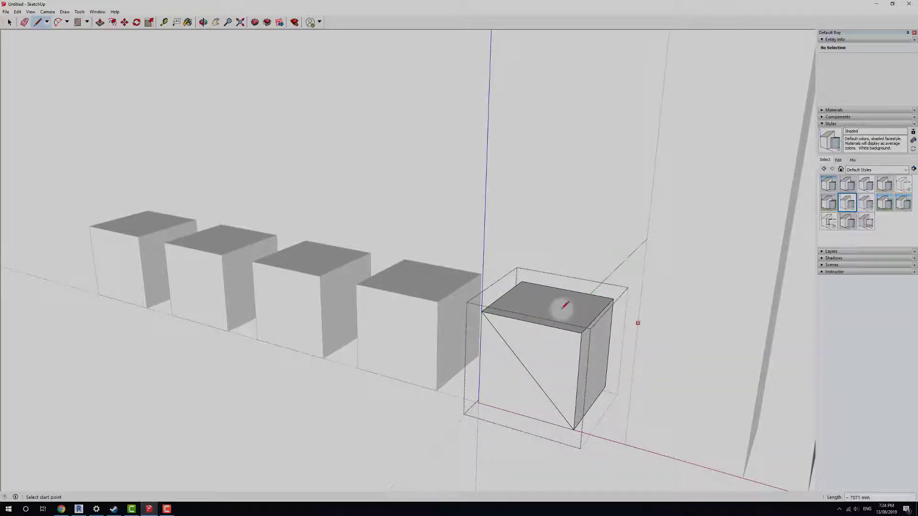
# Step: Push the upper triangle of the divided front face through the cube's full depth to leave a wedge, and close the group
pyautogui.click(100, 24)
pyautogui.click(537, 358)
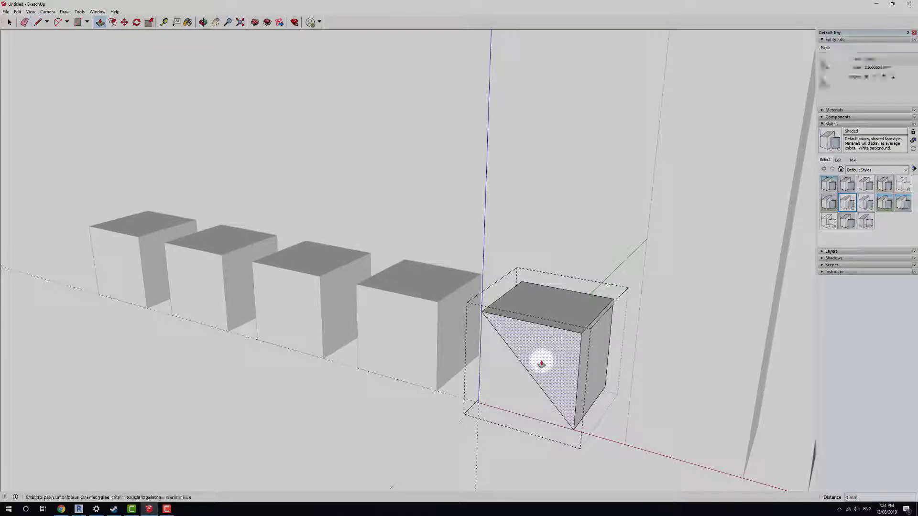
pyautogui.click(608, 308)
pyautogui.scroll(-4, 430, 296)
pyautogui.press('space')
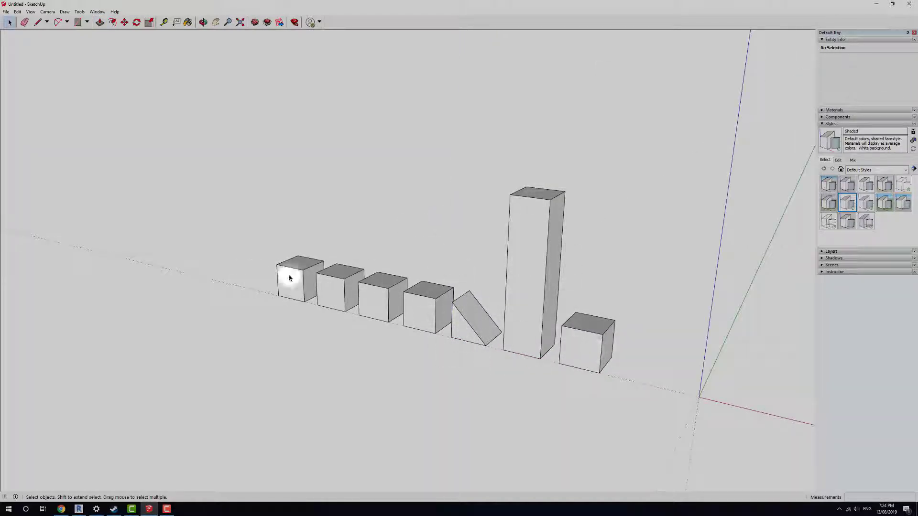
# Step: Open the TEST component nearest the origin on the positive red axis for editing and select its top face
pyautogui.moveTo(617, 382); pyautogui.dragTo(467, 346, button='middle')
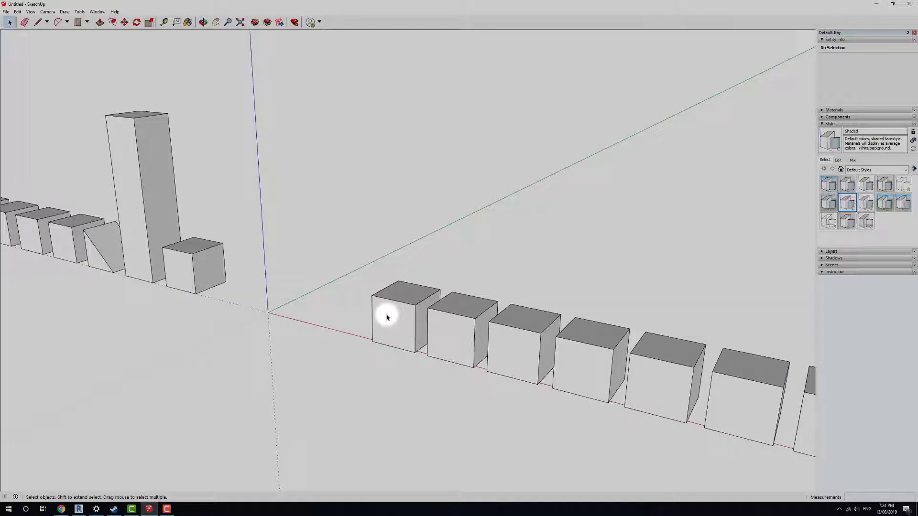
pyautogui.doubleClick(403, 327)
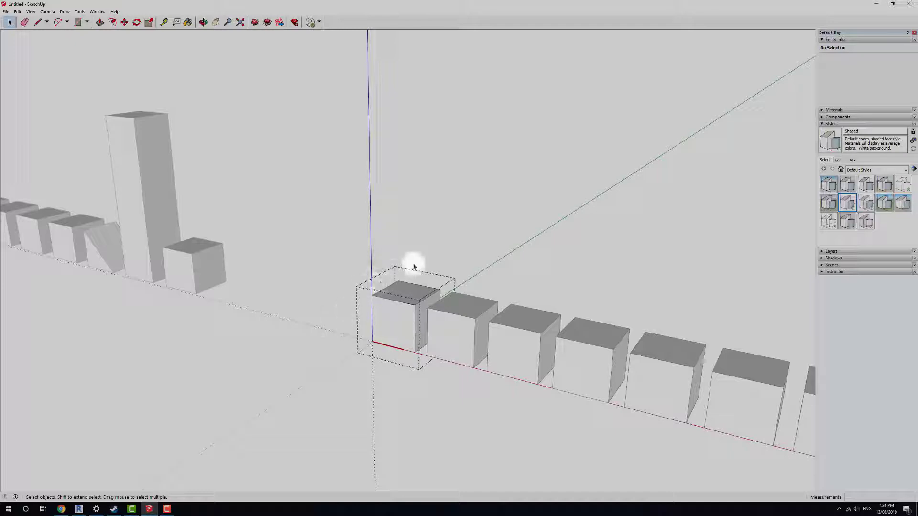
pyautogui.scroll(2, 390, 297)
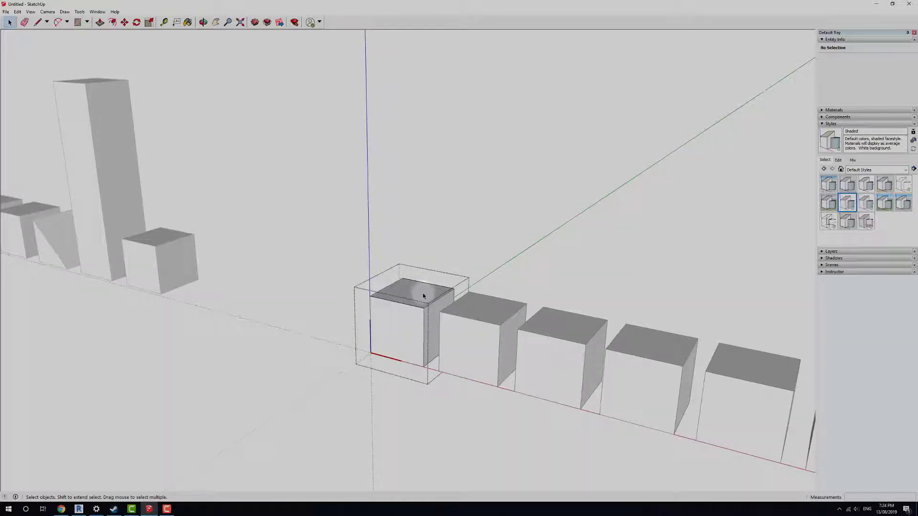
pyautogui.click(419, 300)
pyautogui.scroll(2, 541, 335)
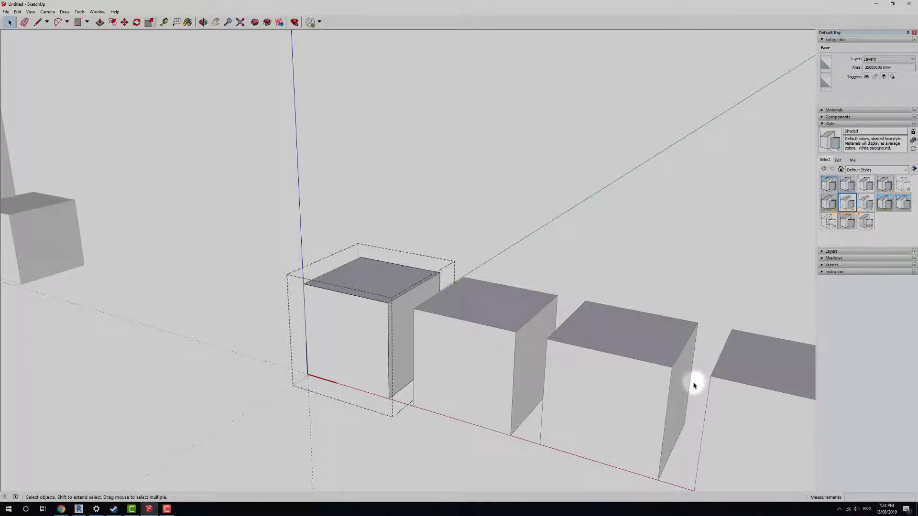
pyautogui.scroll(-3, 365, 304)
pyautogui.scroll(3, 682, 402)
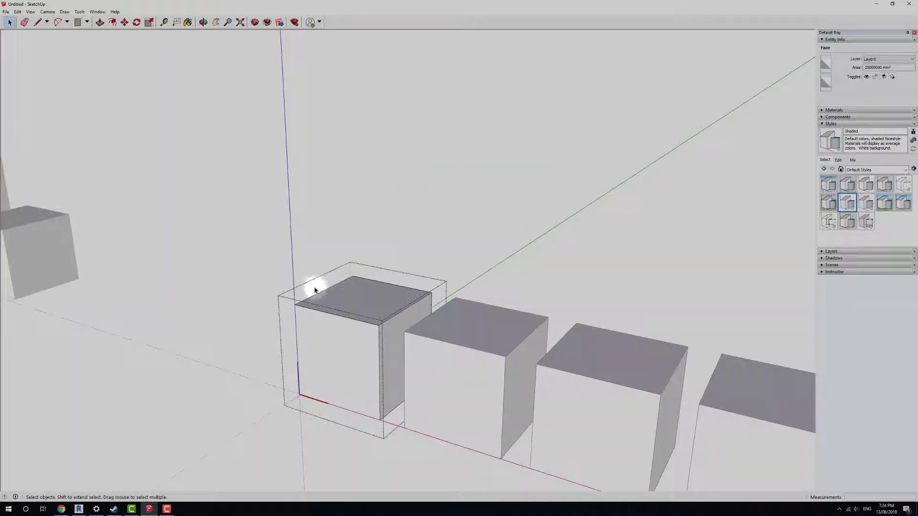
# Step: Push/Pull the TEST component's top face up by 5000 mm and close the component
pyautogui.click(101, 23)
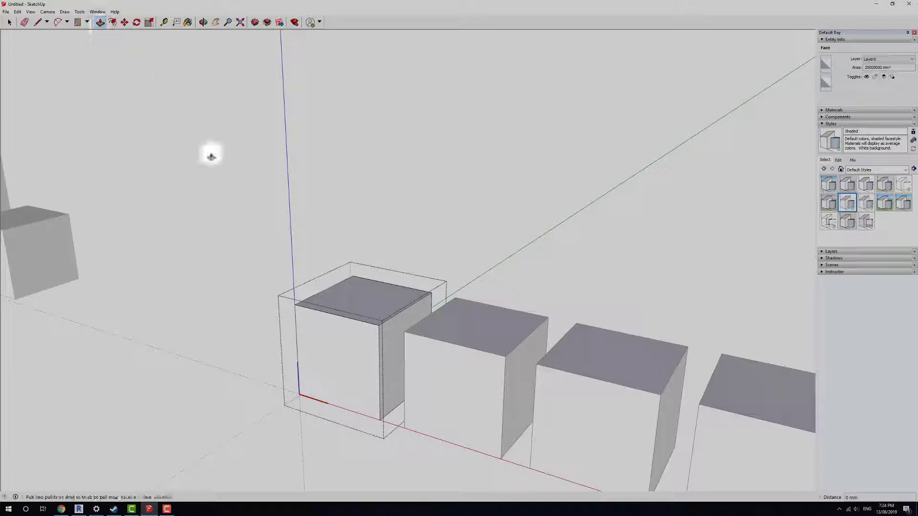
pyautogui.scroll(-5, 566, 401)
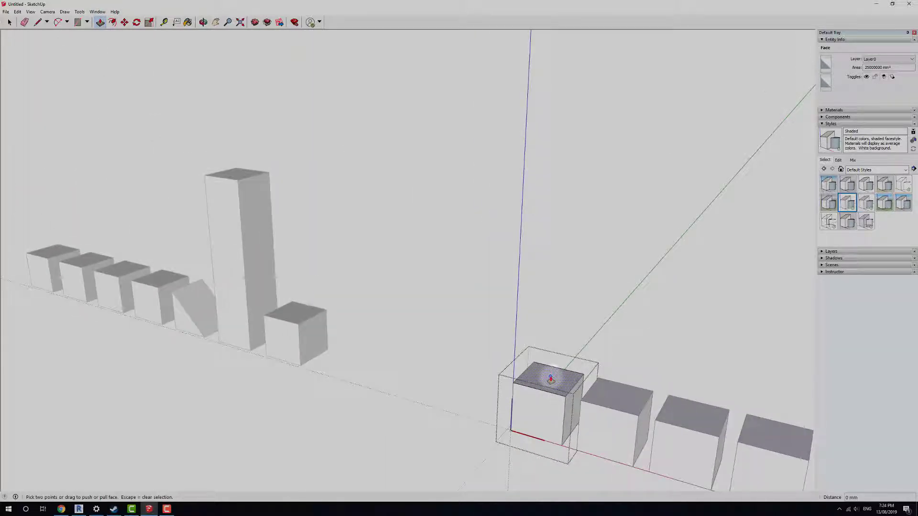
pyautogui.moveTo(541, 380); pyautogui.dragTo(746, 363)
pyautogui.moveTo(746, 363); pyautogui.dragTo(416, 253, button='middle')
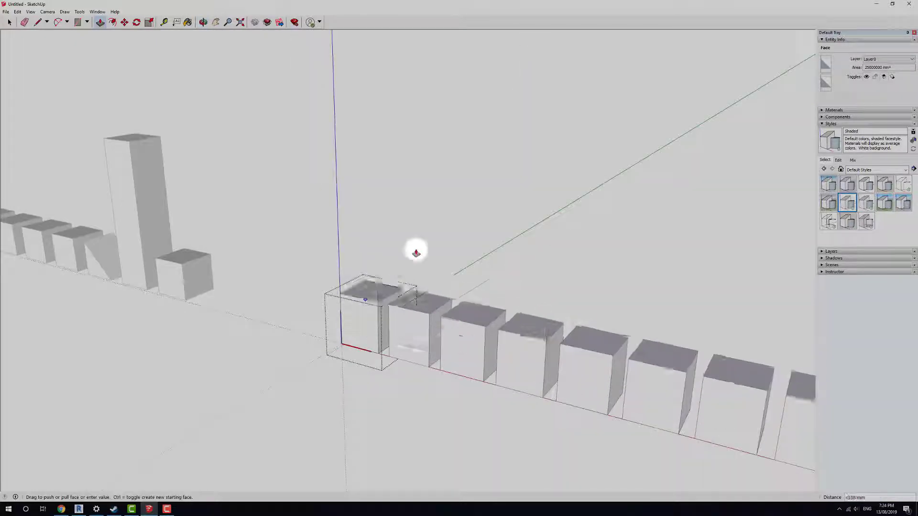
pyautogui.moveTo(416, 253); pyautogui.dragTo(360, 241)
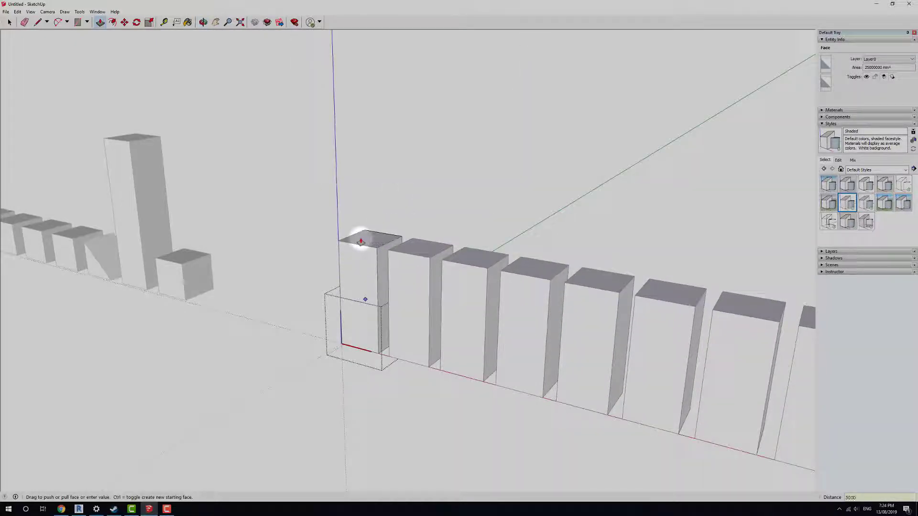
pyautogui.press('Return')
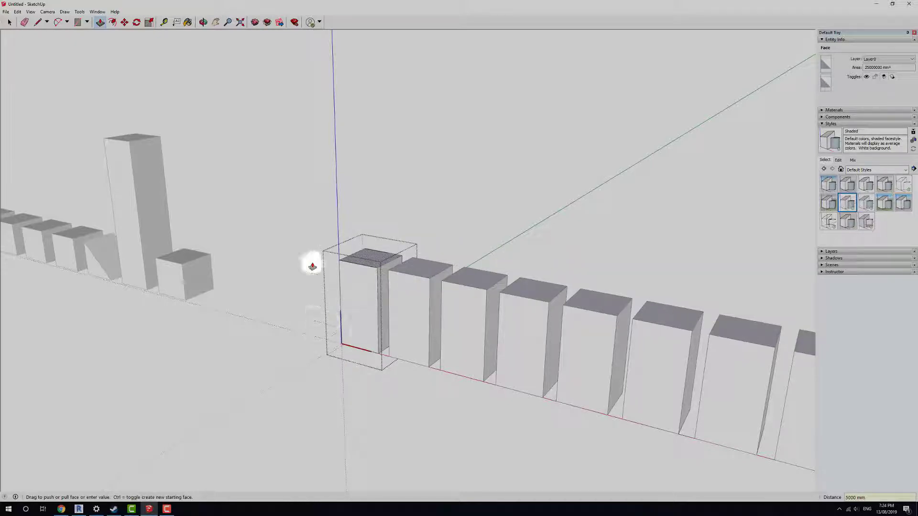
pyautogui.press('space')
pyautogui.click(293, 211)
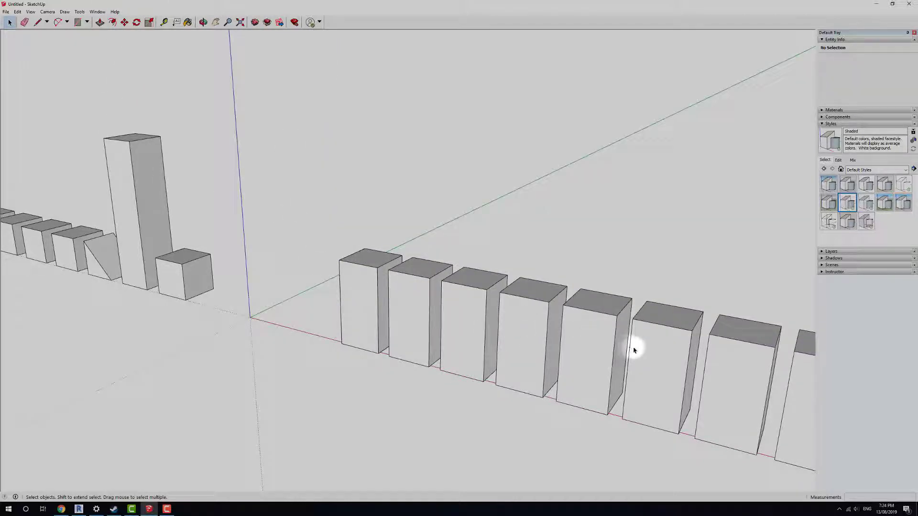
# Step: Open the sixth TEST component from the origin and draw a diagonal across its front face from upper to lower opposite corner
pyautogui.doubleClick(680, 361)
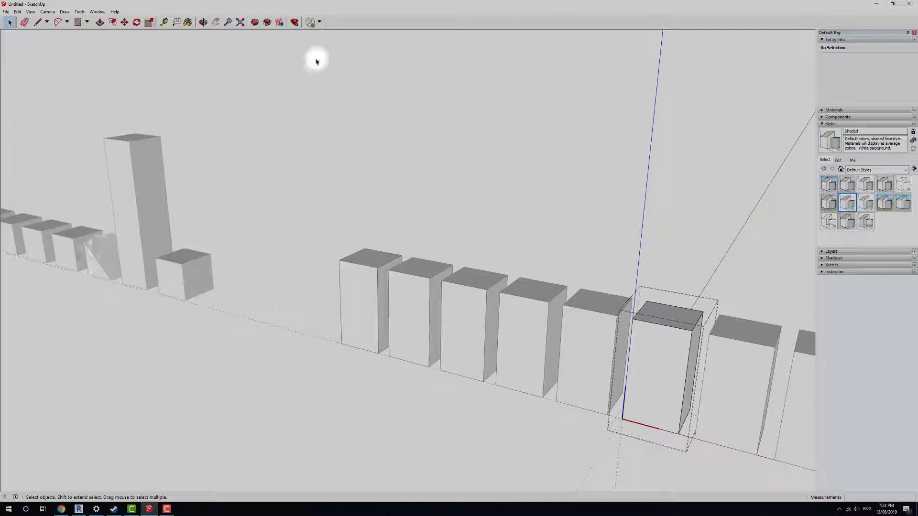
pyautogui.click(38, 22)
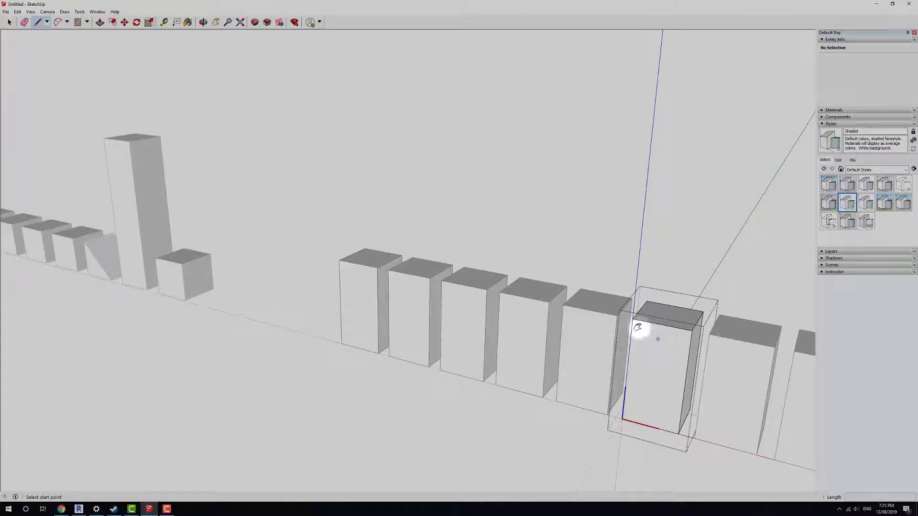
pyautogui.moveTo(638, 327); pyautogui.dragTo(445, 231, button='middle')
pyautogui.scroll(3, 472, 232)
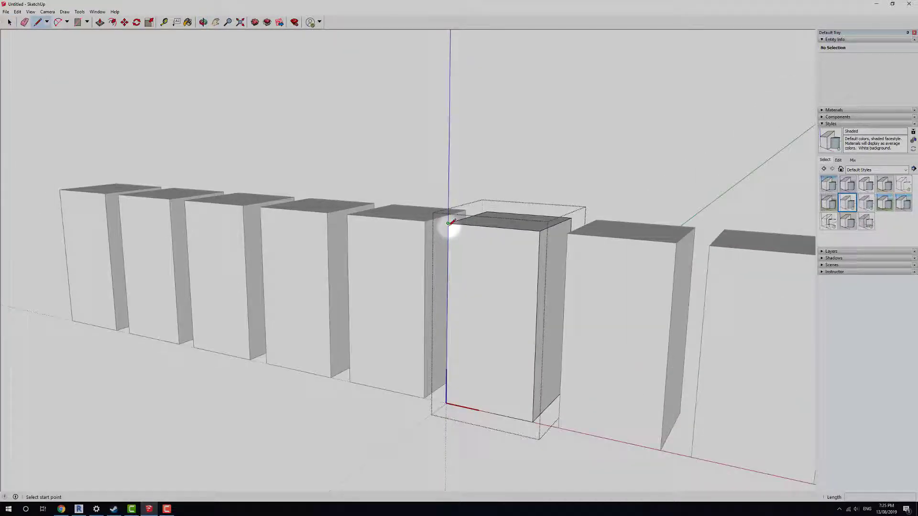
pyautogui.click(449, 224)
pyautogui.click(533, 421)
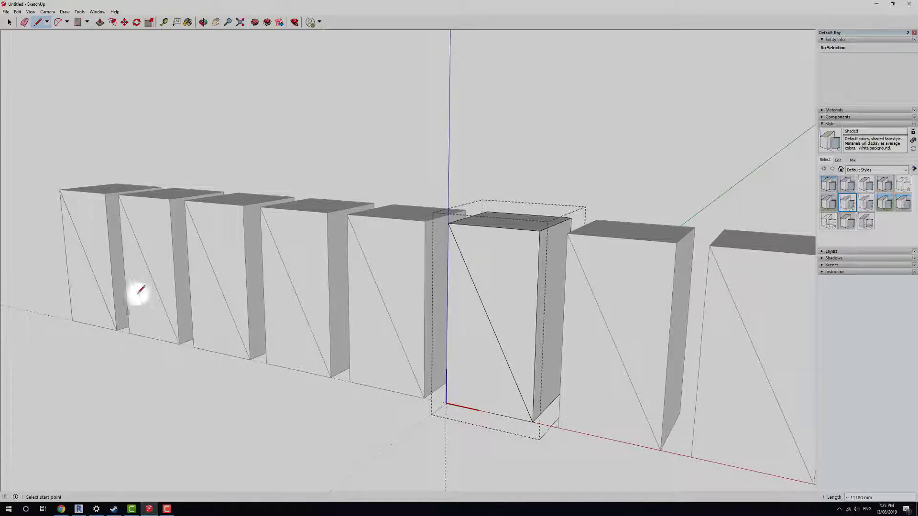
# Step: Push the upper triangle of the component's front face 5000 mm through to its back to form a wedge
pyautogui.scroll(-2, 574, 324)
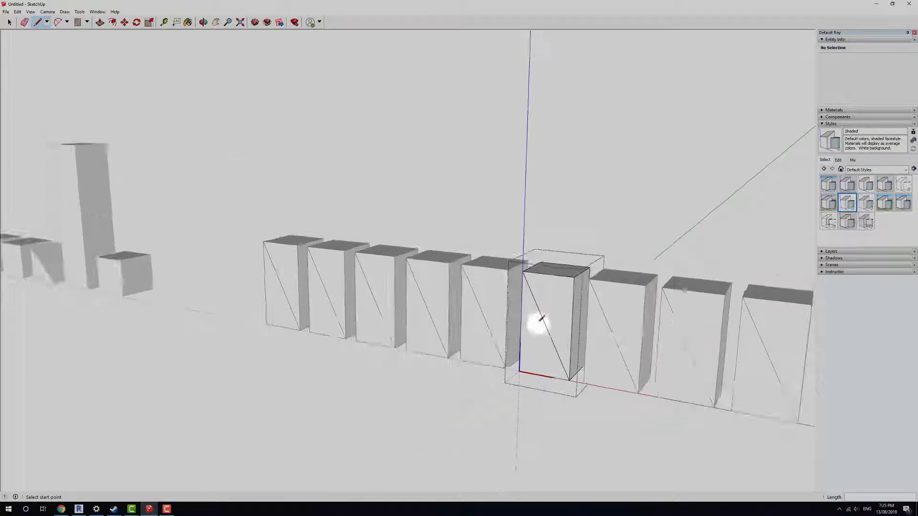
pyautogui.moveTo(537, 320); pyautogui.dragTo(420, 311, button='middle')
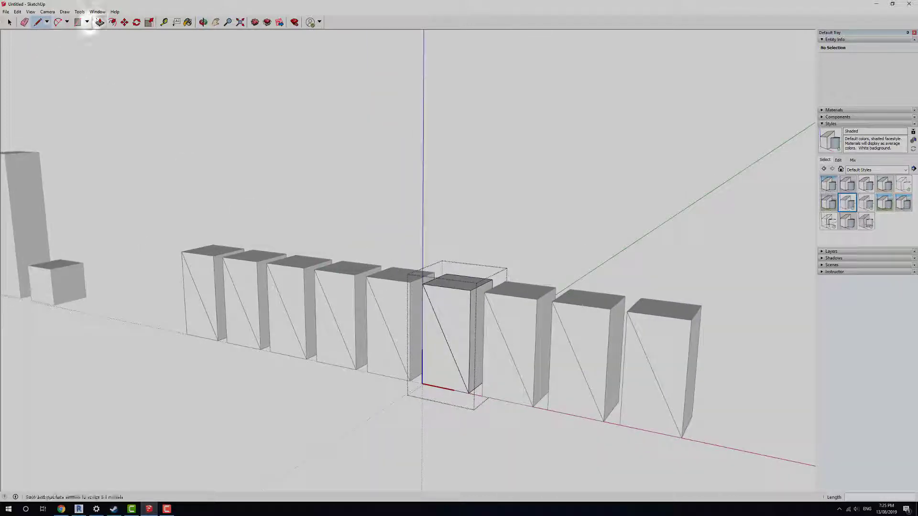
pyautogui.click(99, 22)
pyautogui.moveTo(454, 314); pyautogui.dragTo(478, 300)
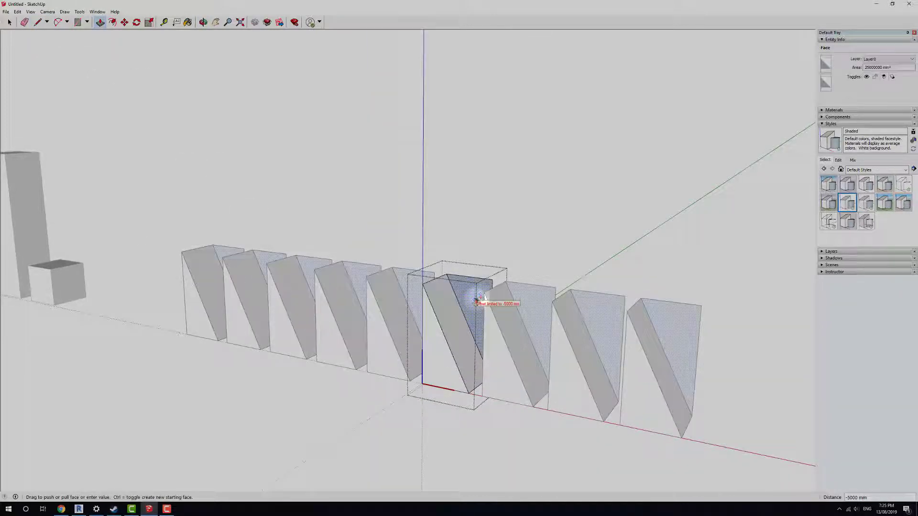
pyautogui.click(480, 297)
pyautogui.press('space')
# Step: Select the grouped cube nearest the origin and move it 5000 mm along the negative red axis so it overlaps the tower
pyautogui.moveTo(600, 236); pyautogui.dragTo(357, 354, button='middle')
pyautogui.moveTo(283, 322); pyautogui.dragTo(710, 324, button='middle')
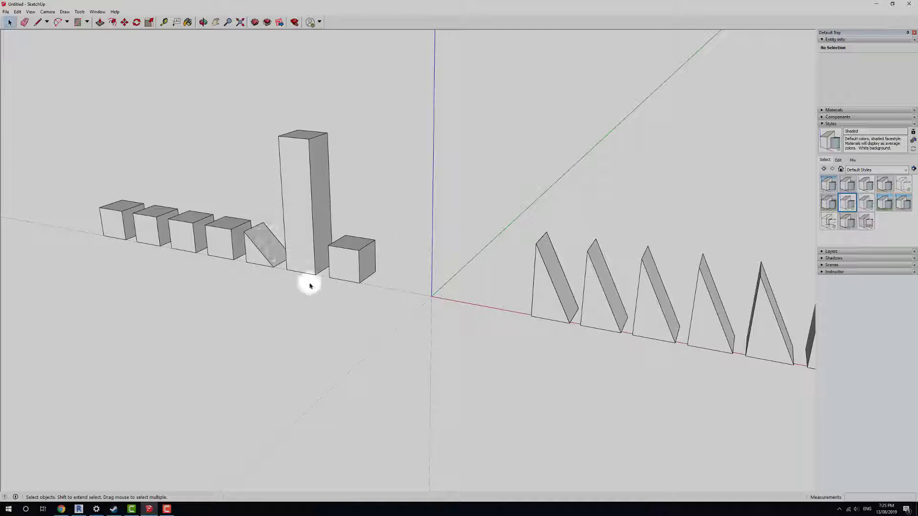
pyautogui.click(349, 276)
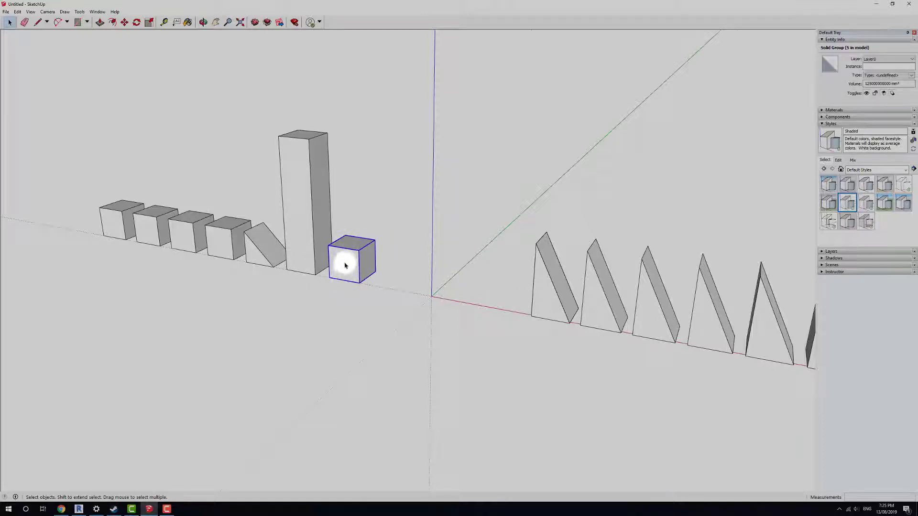
pyautogui.scroll(3, 347, 261)
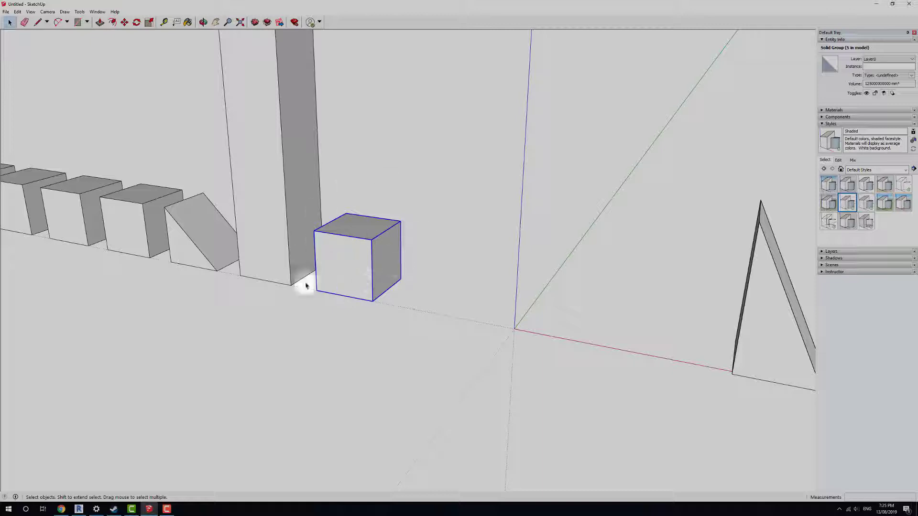
pyautogui.press('m')
pyautogui.click(360, 281)
pyautogui.click(308, 275)
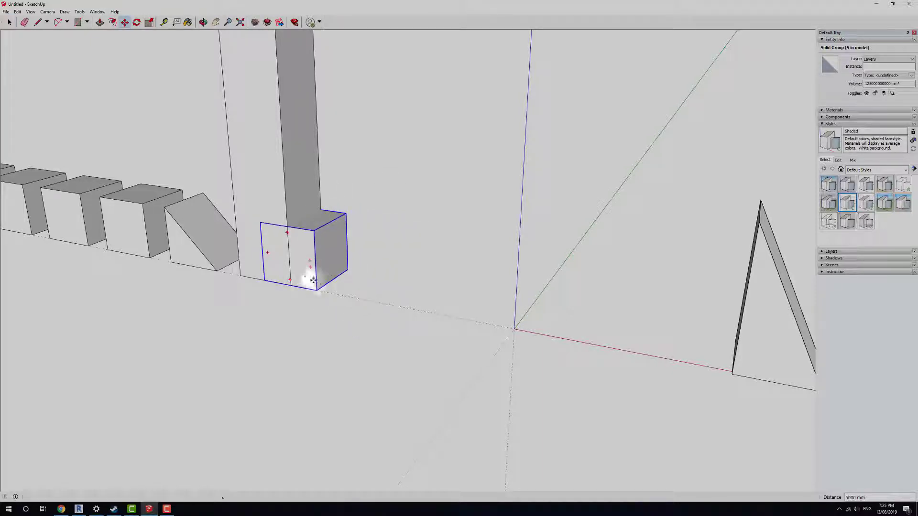
# Step: Move the grouped cube about 9170 mm along the red axis toward the origin, clear of the tall tower
pyautogui.click(306, 269)
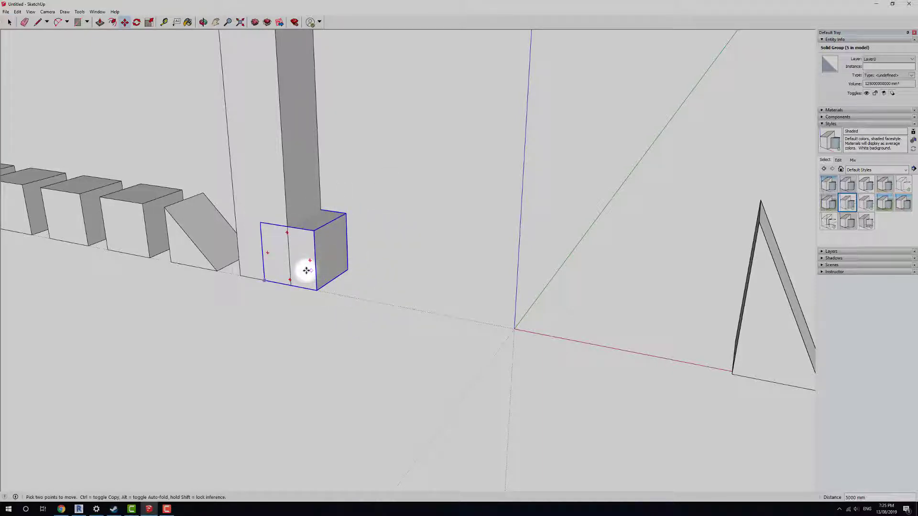
pyautogui.click(361, 283)
pyautogui.click(359, 283)
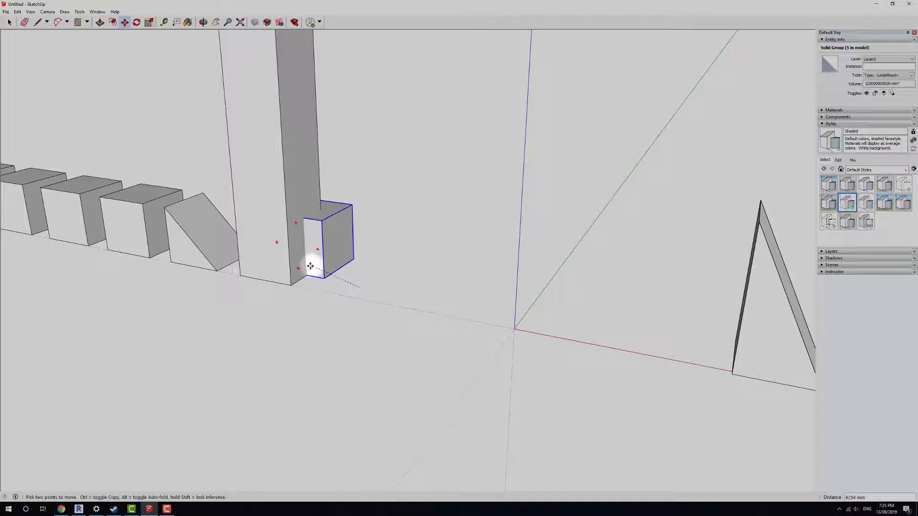
pyautogui.click(308, 279)
pyautogui.click(309, 279)
pyautogui.click(411, 300)
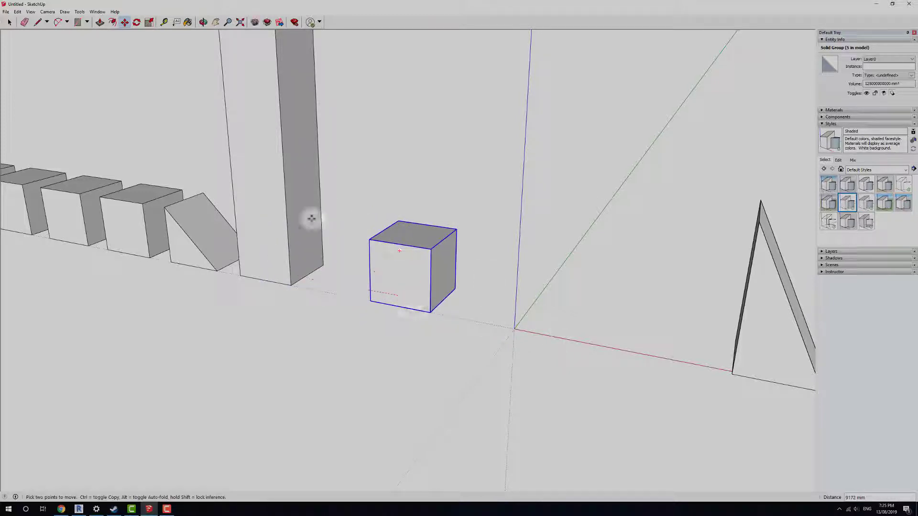
# Step: Move the third TEST component from the origin over its neighbour along the red axis, return it to its place, and clear the selection
pyautogui.scroll(-3, 286, 283)
pyautogui.scroll(-2, 313, 319)
pyautogui.scroll(5, 223, 301)
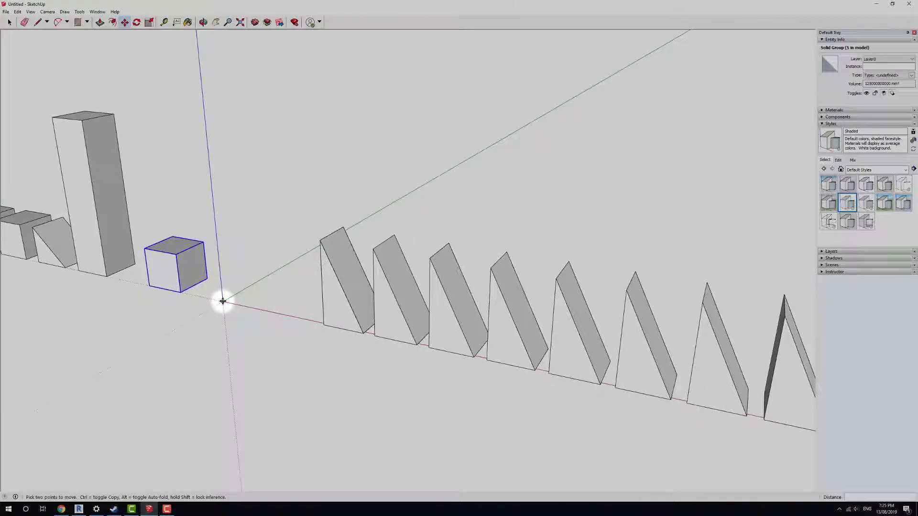
pyautogui.scroll(-3, 222, 301)
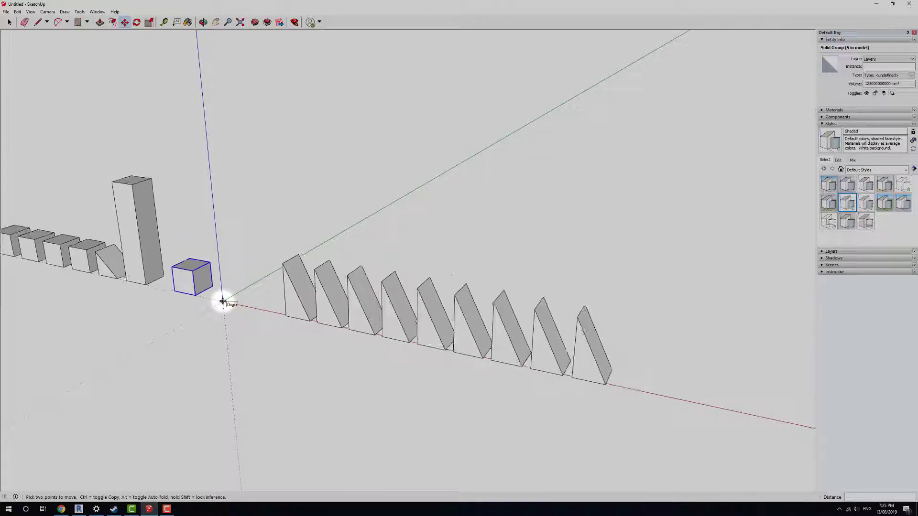
pyautogui.press('space')
pyautogui.scroll(6, 359, 321)
pyautogui.click(359, 321)
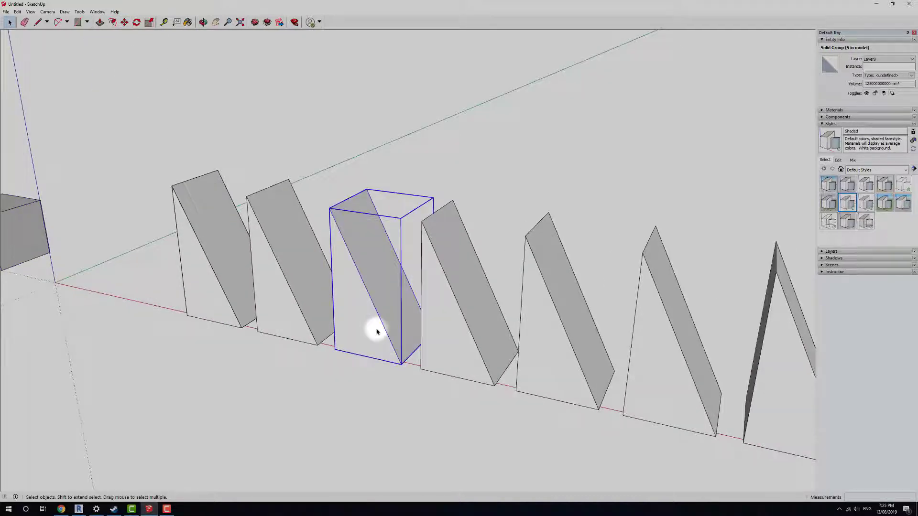
pyautogui.press('m')
pyautogui.click(375, 328)
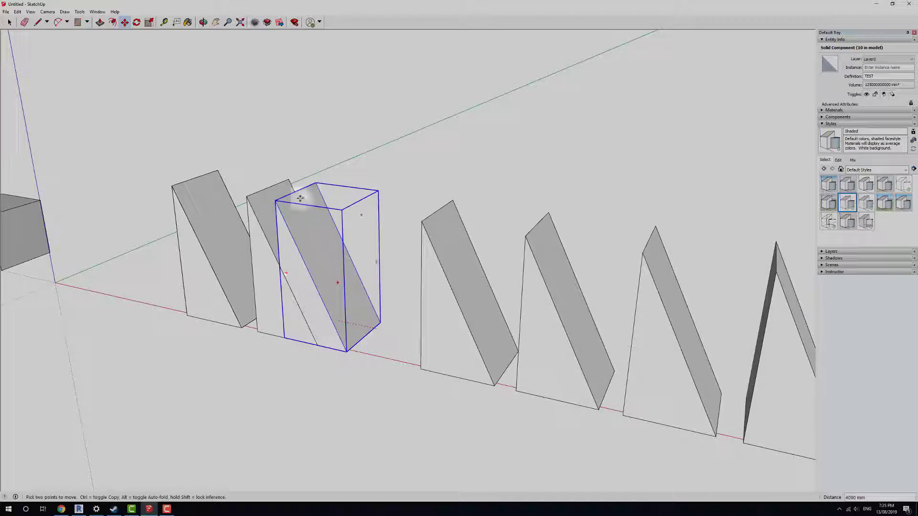
pyautogui.click(373, 323)
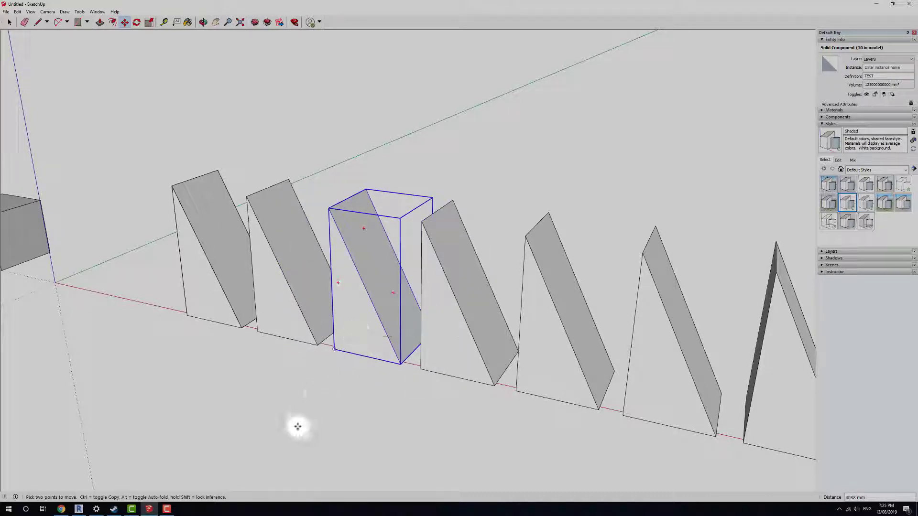
pyautogui.press('space')
pyautogui.hotkey('ctrl', 't')
pyautogui.scroll(-6, 295, 308)
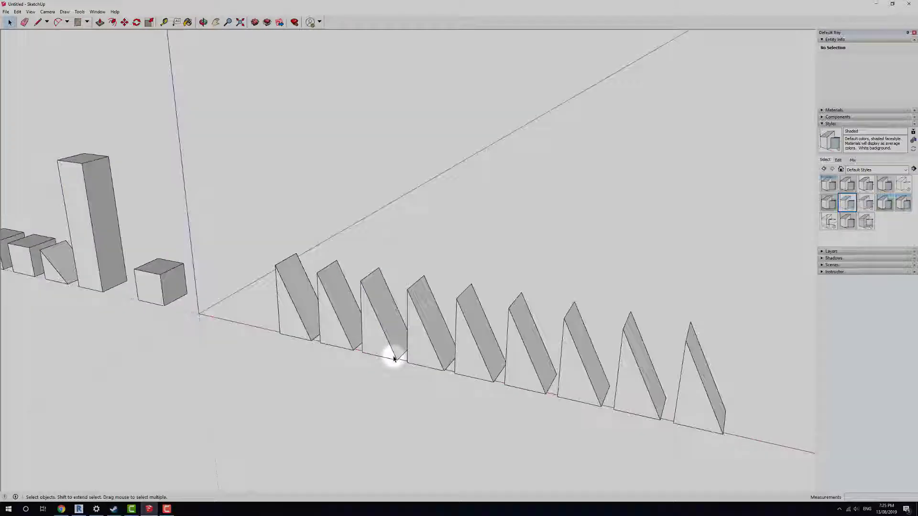